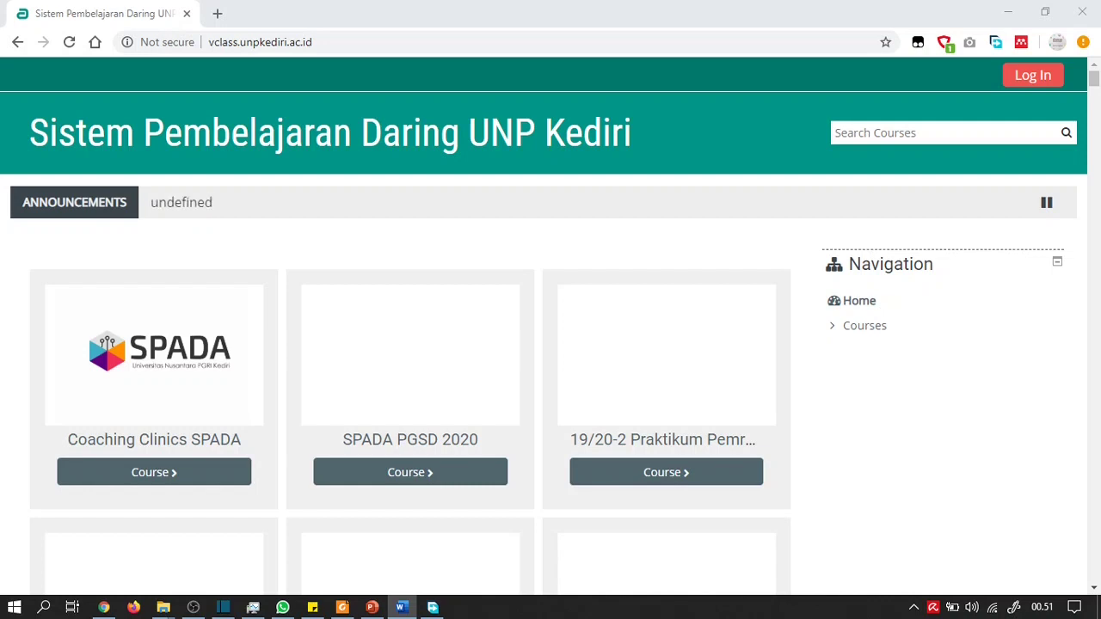
# Bring the Chrome window showing the UNP Kediri Moodle front page to the front
pyautogui.click(476, 12)
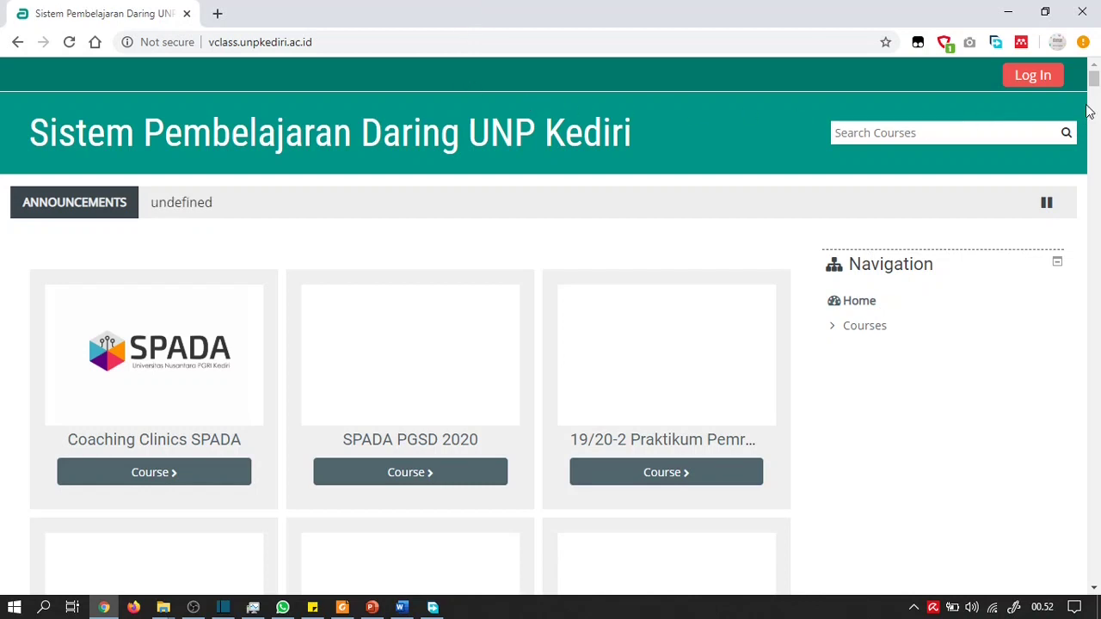
# Log in to Moodle with the account saved in Chrome's password manager
pyautogui.click(1047, 79)
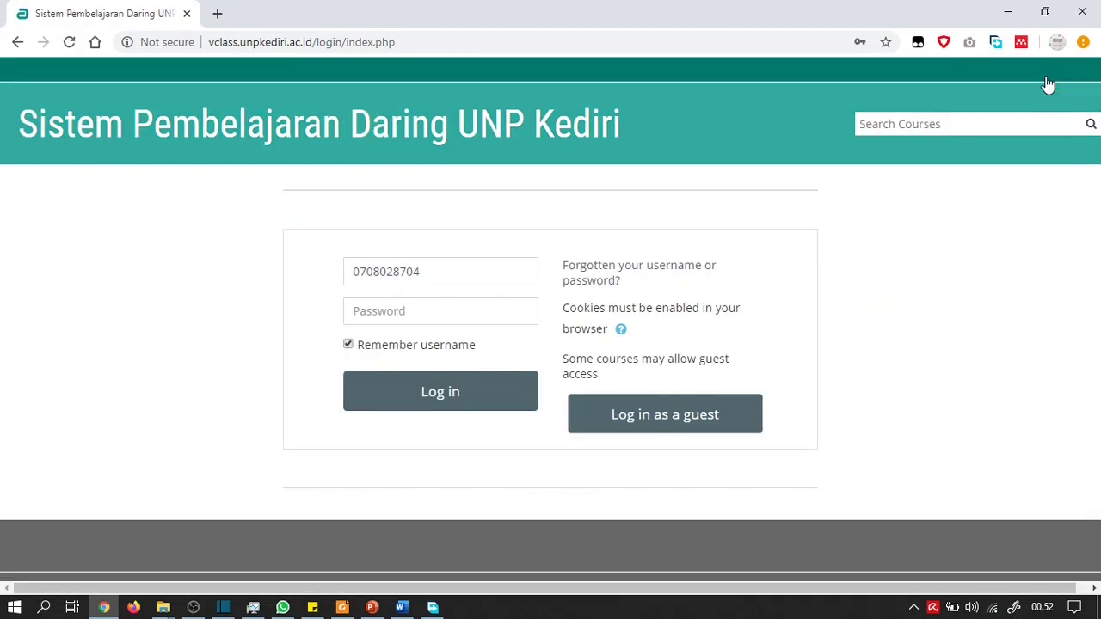
pyautogui.click(435, 309)
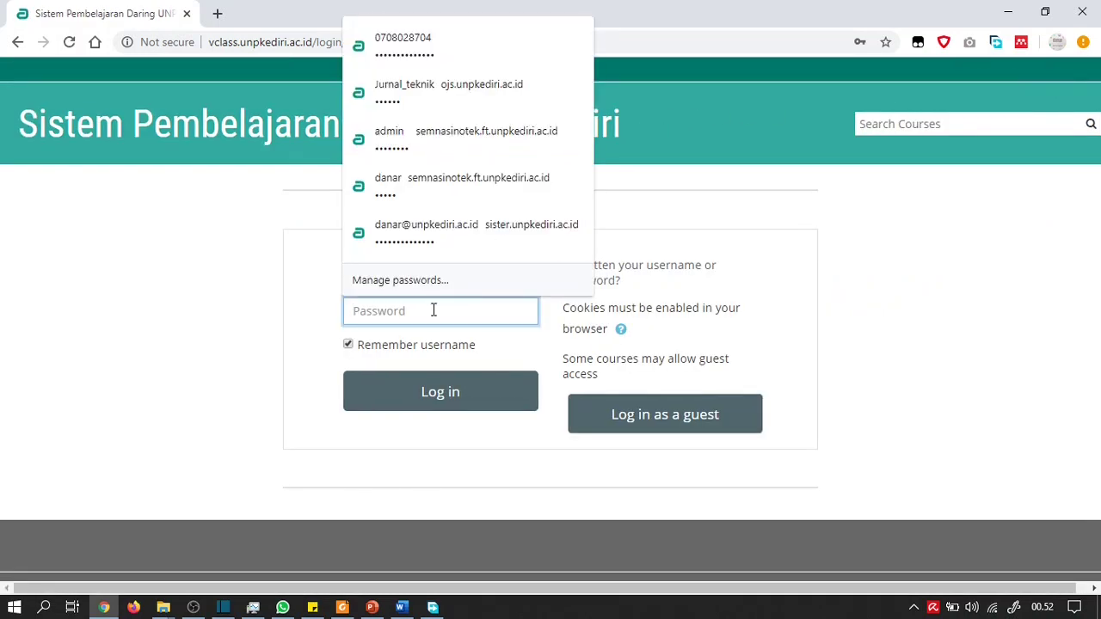
pyautogui.click(433, 47)
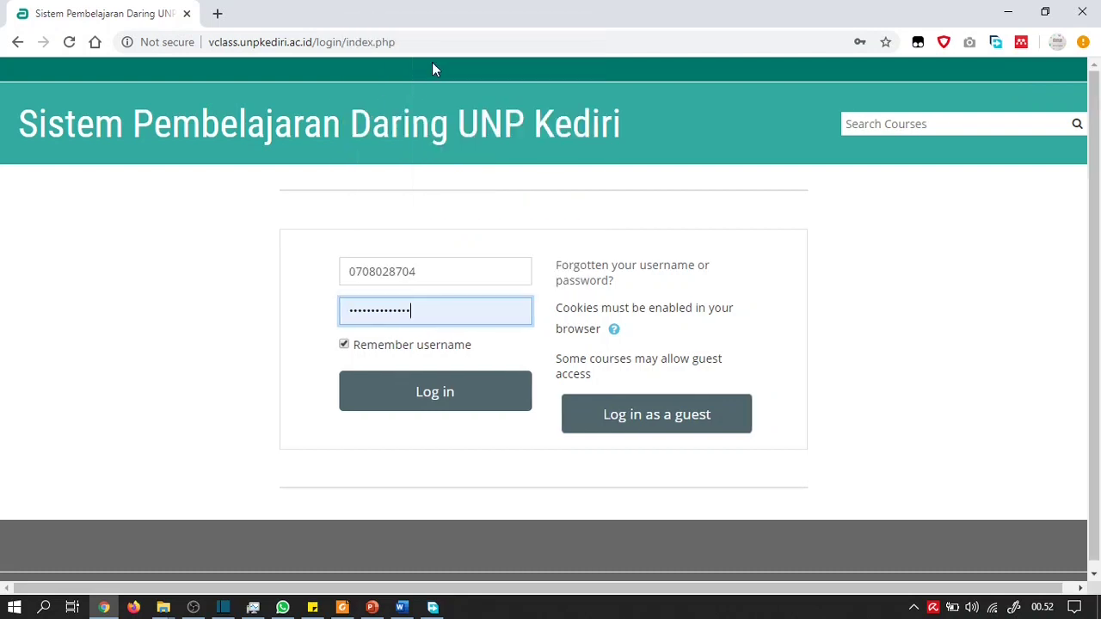
pyautogui.click(458, 393)
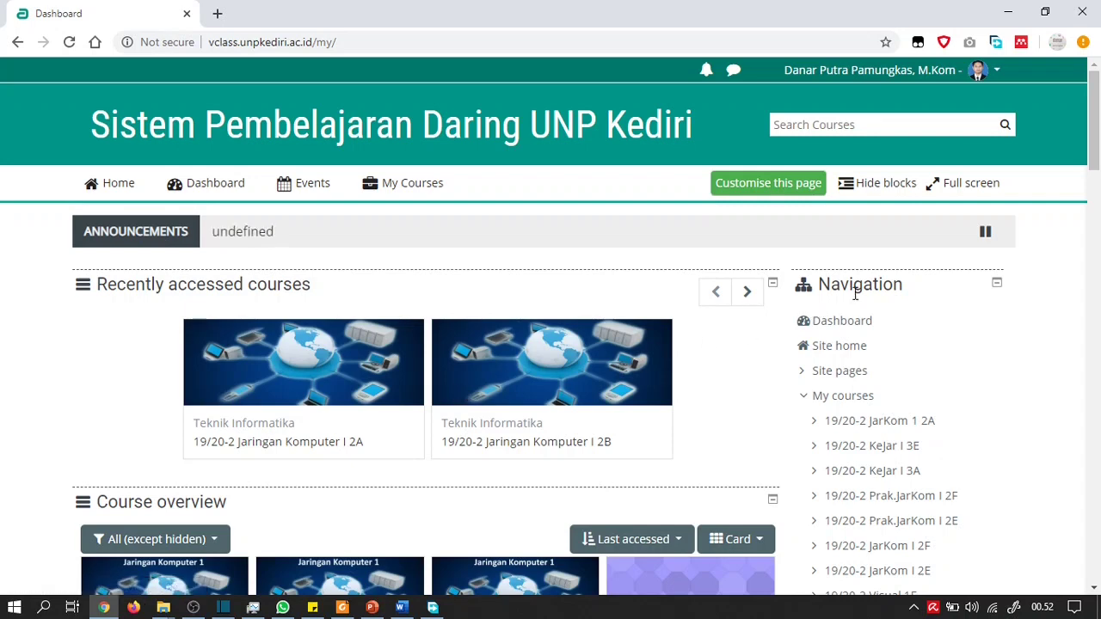
# Open Manage courses and categories under Site administration > Courses
pyautogui.scroll(-1, 866, 293)
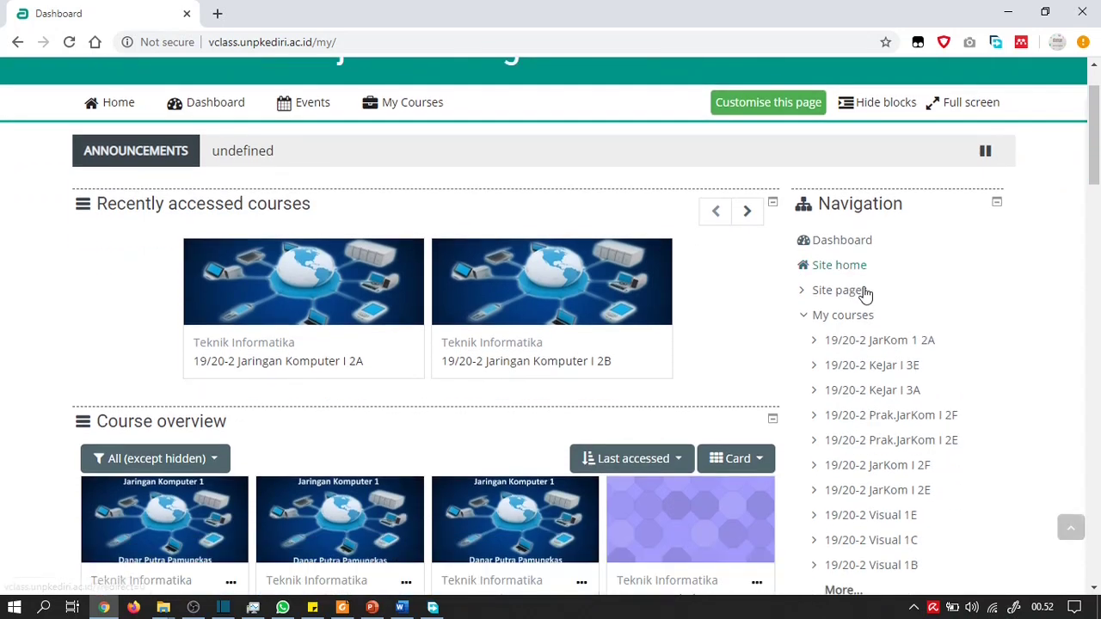
pyautogui.scroll(-2, 865, 292)
pyautogui.scroll(-3, 866, 292)
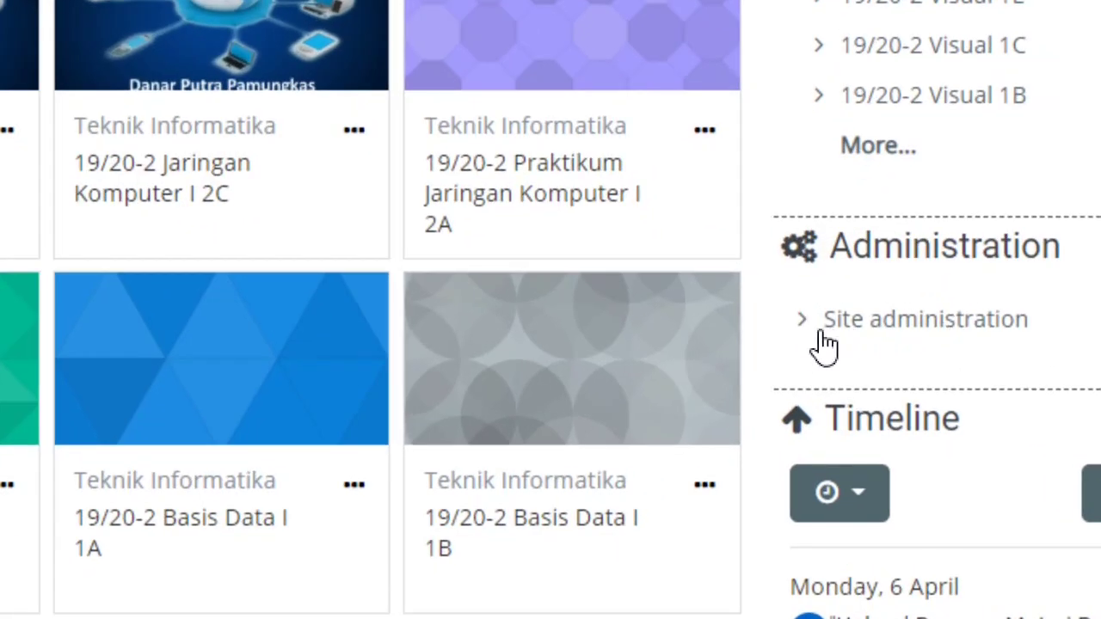
pyautogui.click(813, 334)
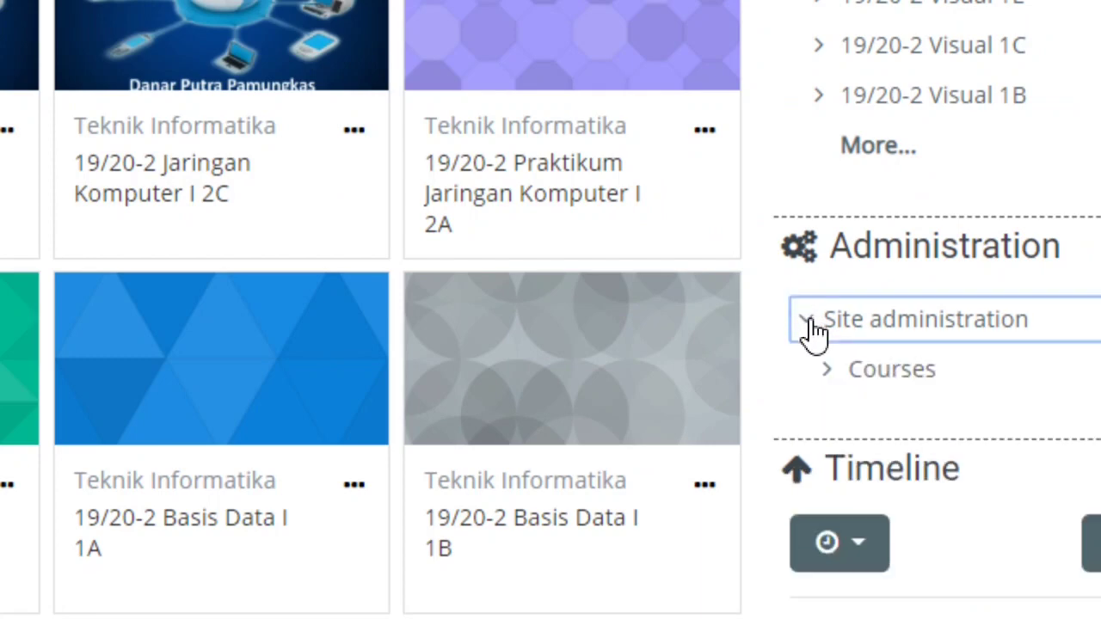
pyautogui.click(839, 389)
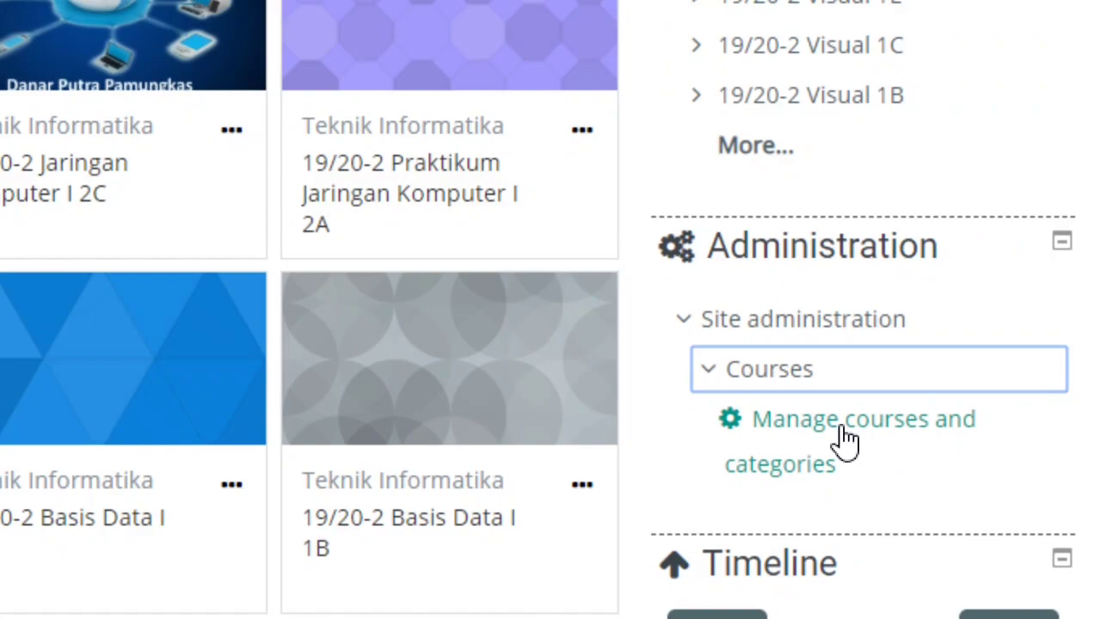
pyautogui.click(847, 440)
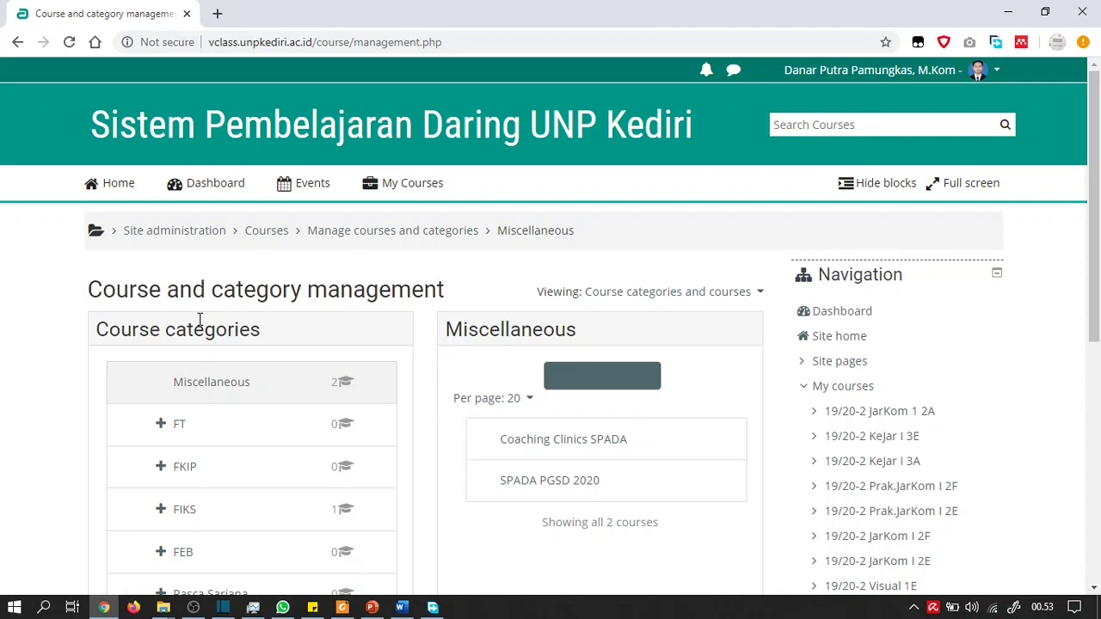
# Expand the FT category and open the Teknik Informatika subcategory's 122 courses
pyautogui.scroll(-1, 200, 319)
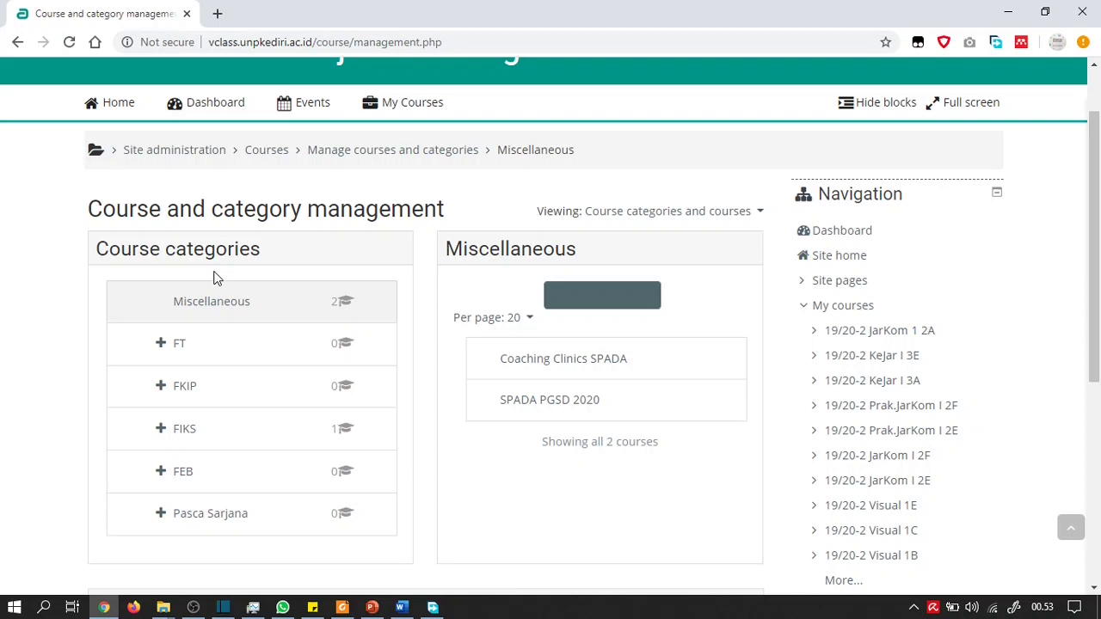
pyautogui.click(162, 345)
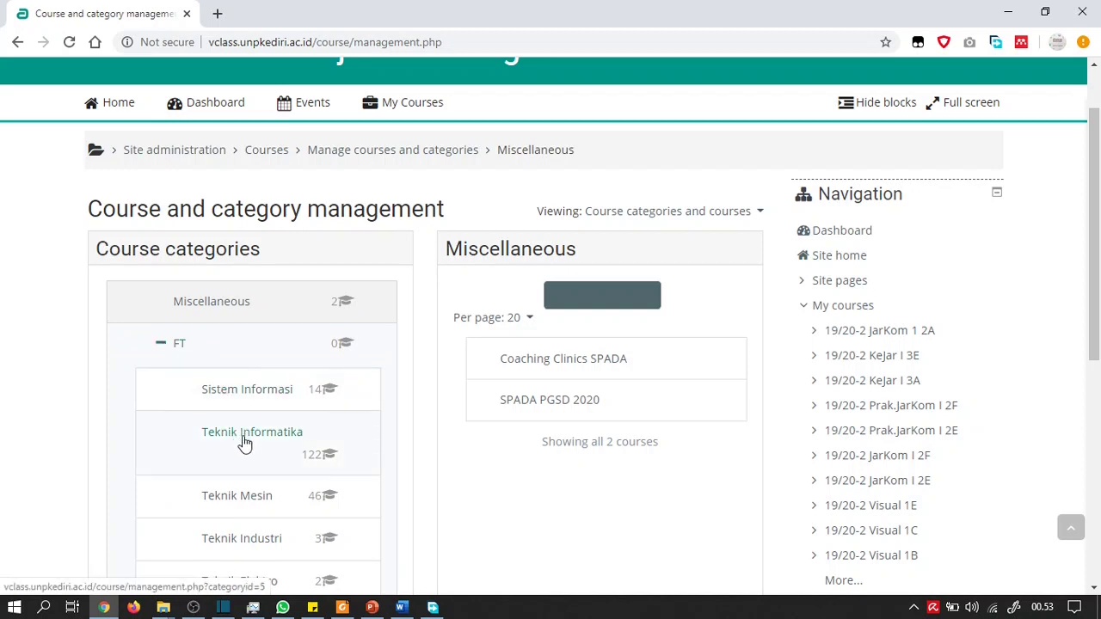
pyautogui.click(245, 441)
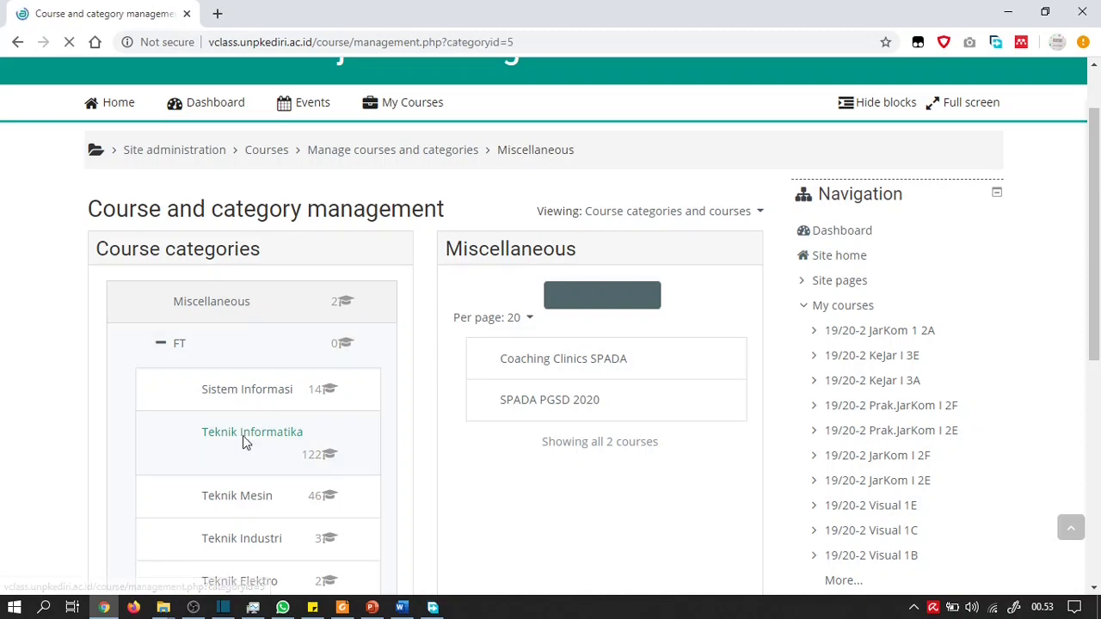
pyautogui.scroll(-1, 246, 443)
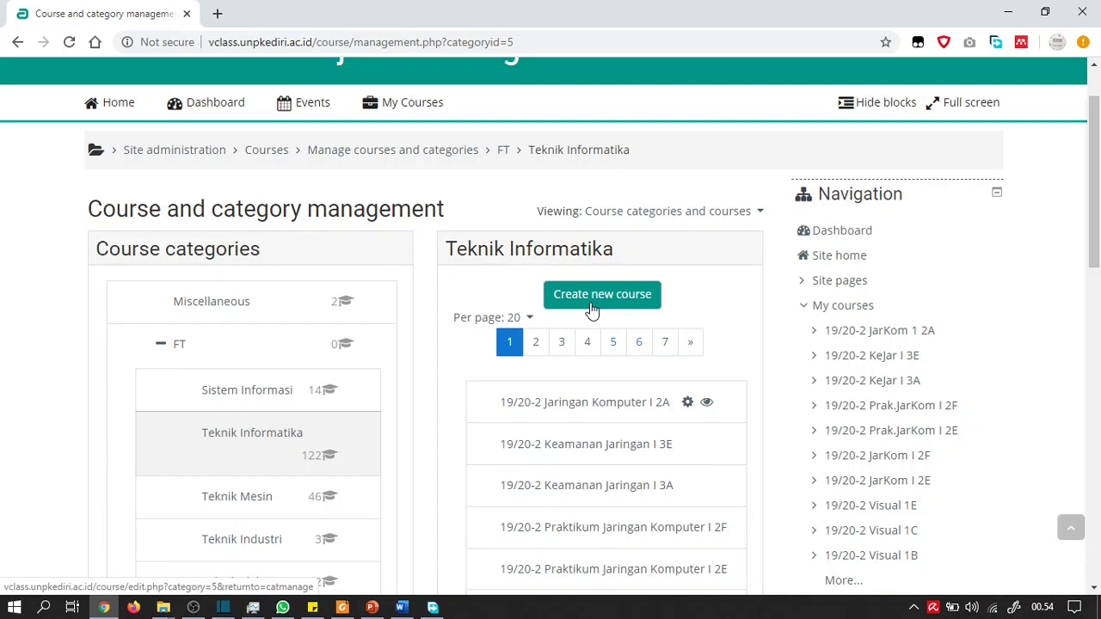
# Create a new course in FT / Teknik Informatika and focus the Course full name field
pyautogui.click(592, 308)
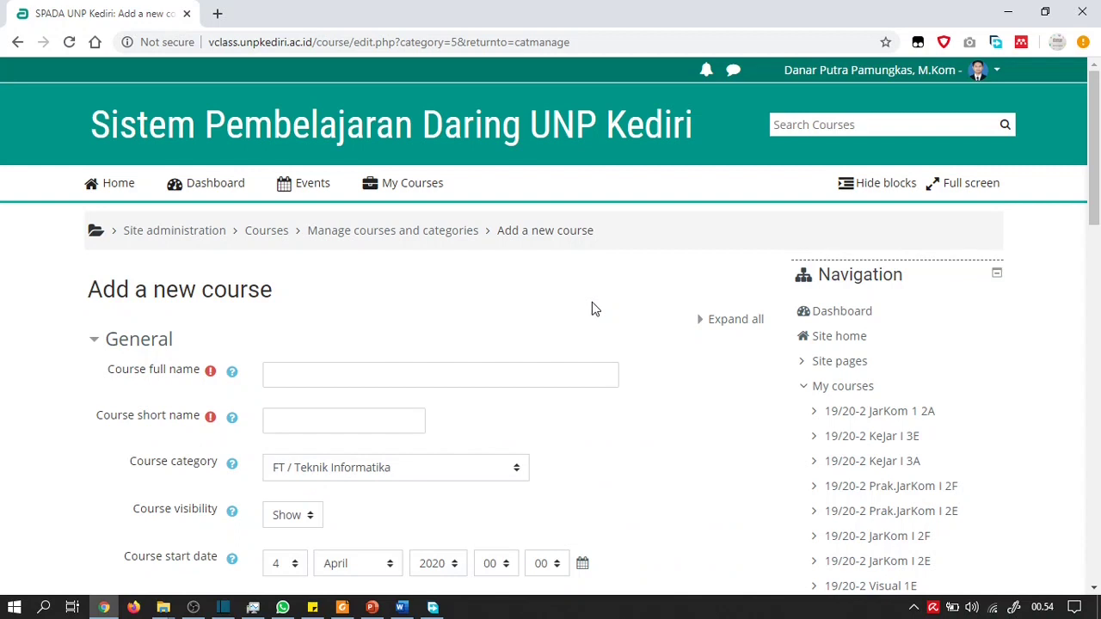
pyautogui.scroll(-1, 521, 297)
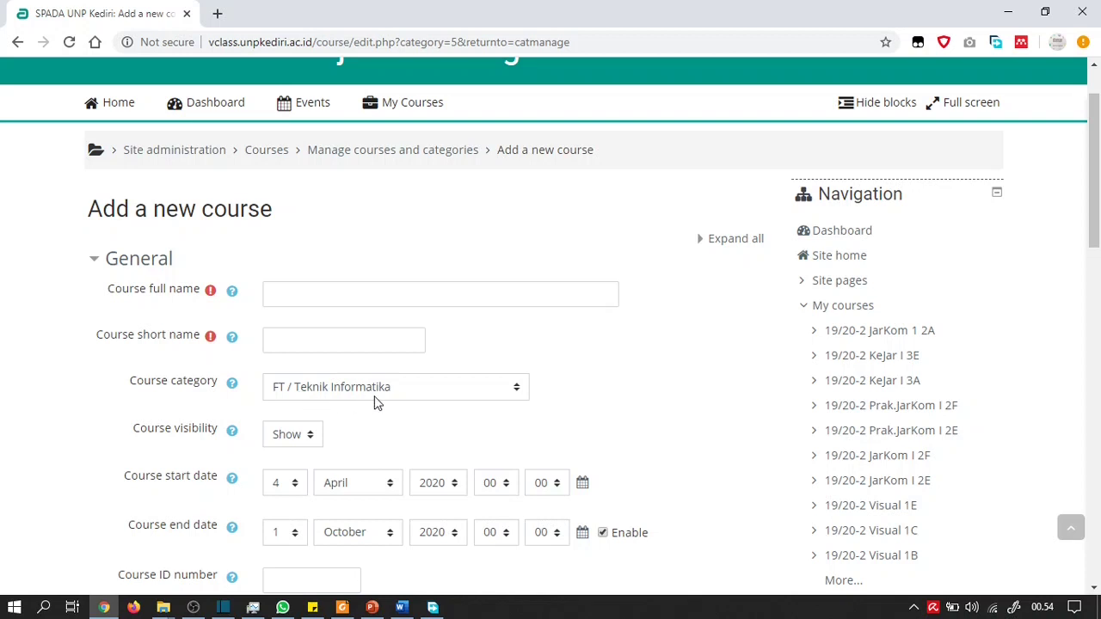
pyautogui.click(368, 297)
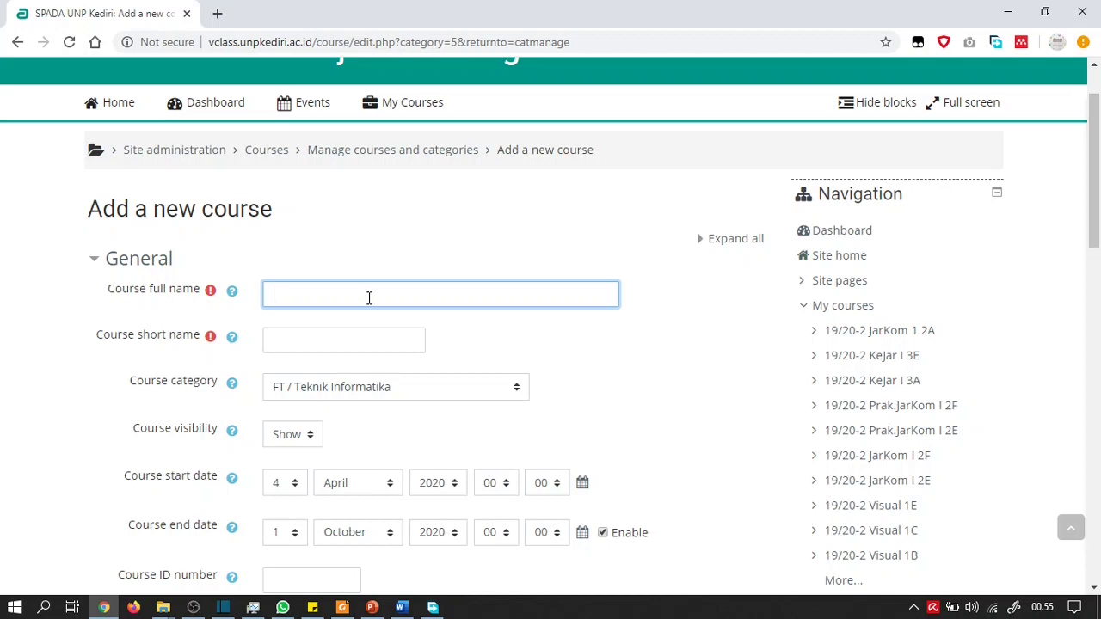
# Enter '19/20-2 UjiCobaJarkom 2A' as the course full name, correcting the Jarkom typo
pyautogui.write('19')
pyautogui.write('/20')
pyautogui.write('19/')
pyautogui.write('2')
pyautogui.moveTo(303, 295); pyautogui.dragTo(269, 297)
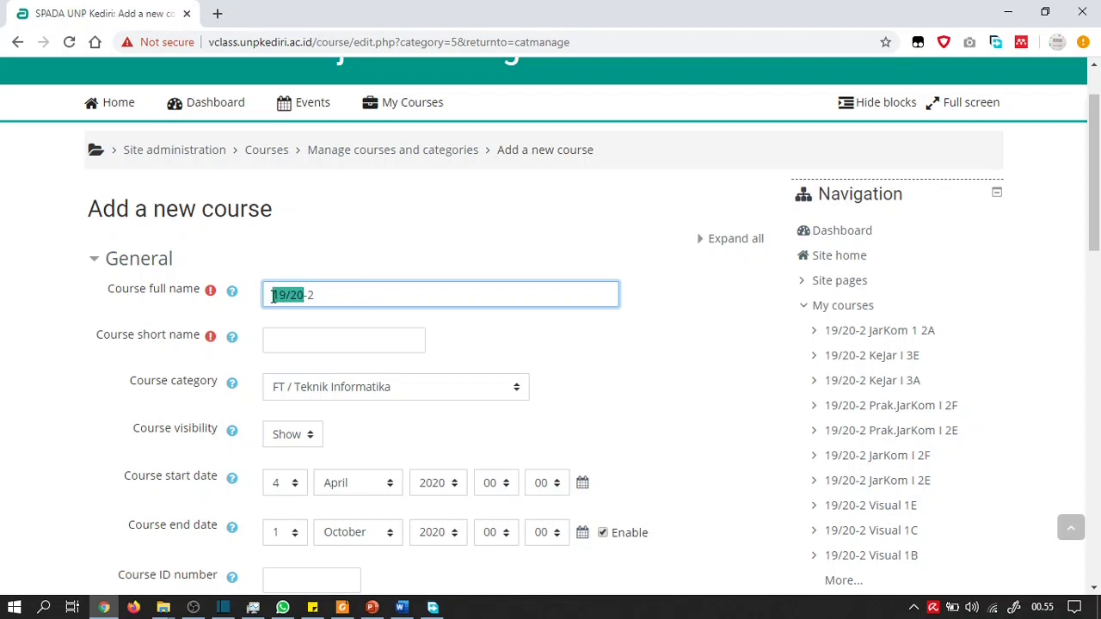
pyautogui.doubleClick(312, 295)
pyautogui.write('Uji')
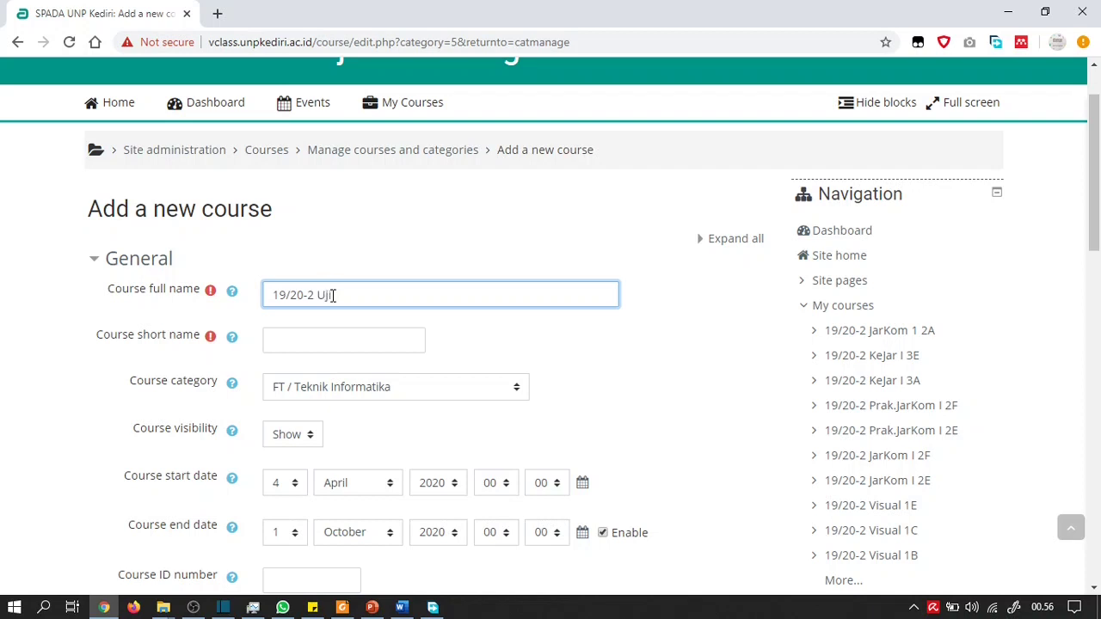
pyautogui.write('CobaJarkom')
pyautogui.press('Left')
pyautogui.press('Left')
pyautogui.press('Left')
pyautogui.press('Left')
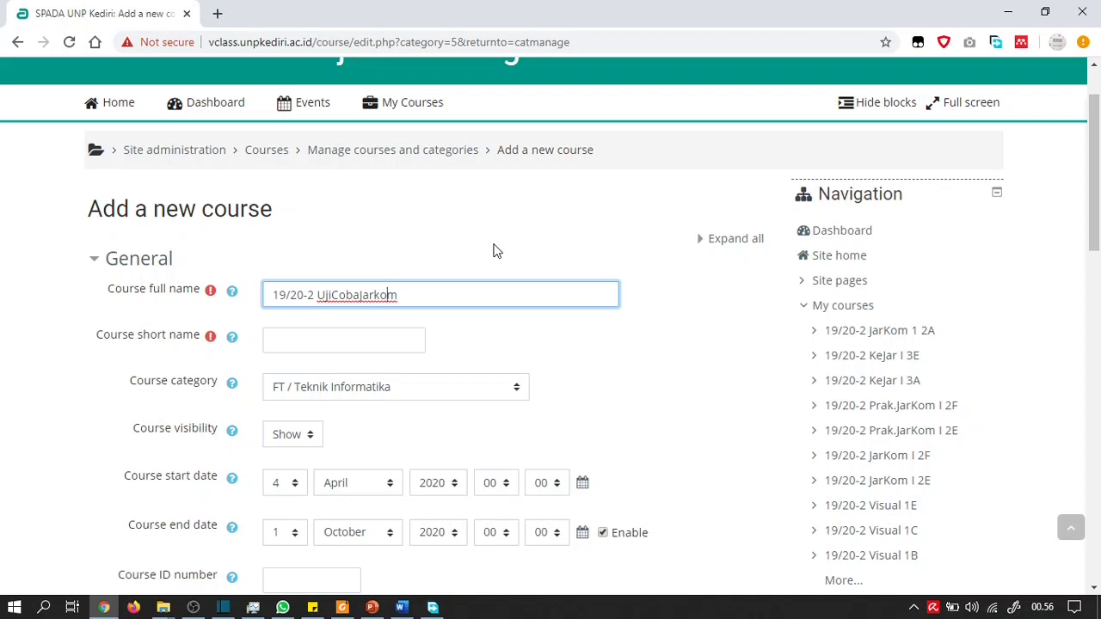
pyautogui.press('BackSpace')
pyautogui.write('J')
pyautogui.press('Right')
pyautogui.press('Right')
pyautogui.press('Right')
pyautogui.press('Right')
pyautogui.write('2A')
pyautogui.press('Tab')
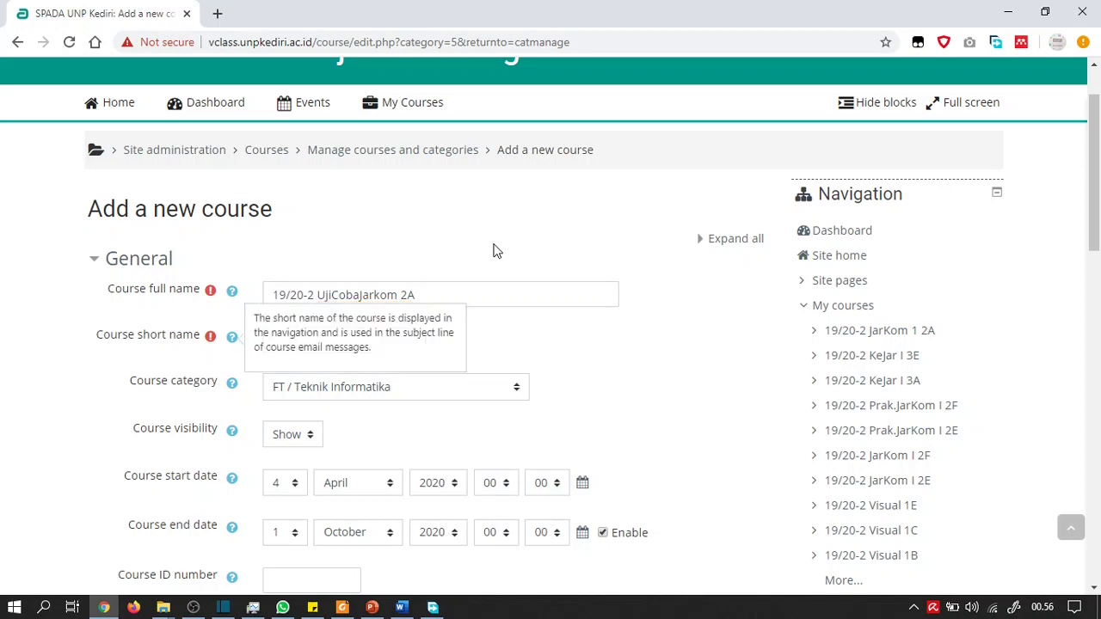
pyautogui.click(513, 338)
pyautogui.click(365, 337)
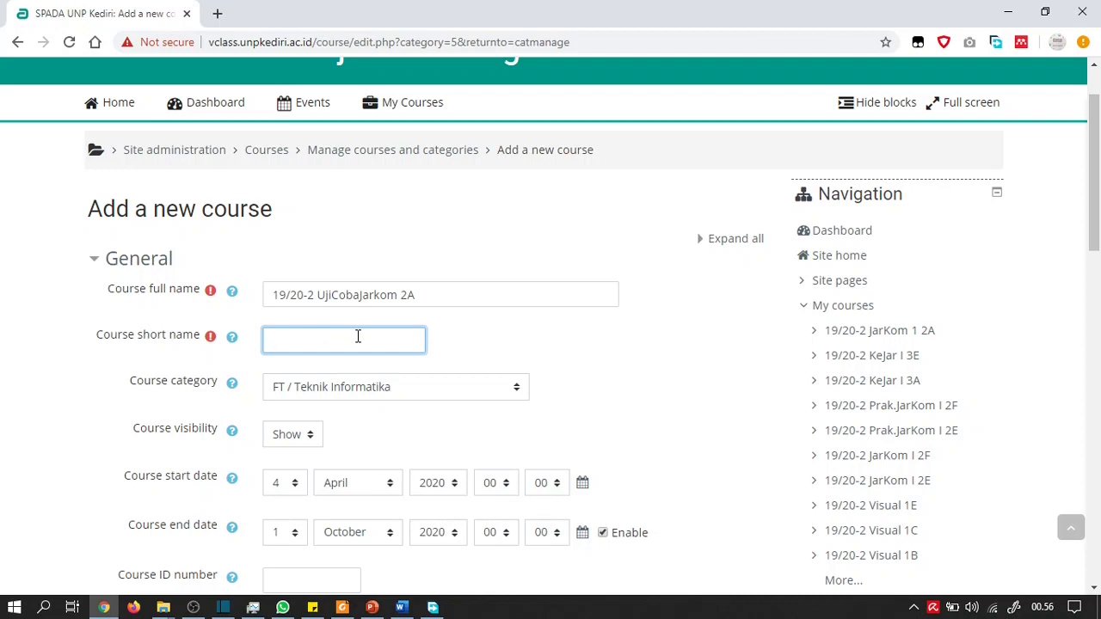
pyautogui.write('19/20-2 UjiJarkom 2A')
pyautogui.click(449, 325)
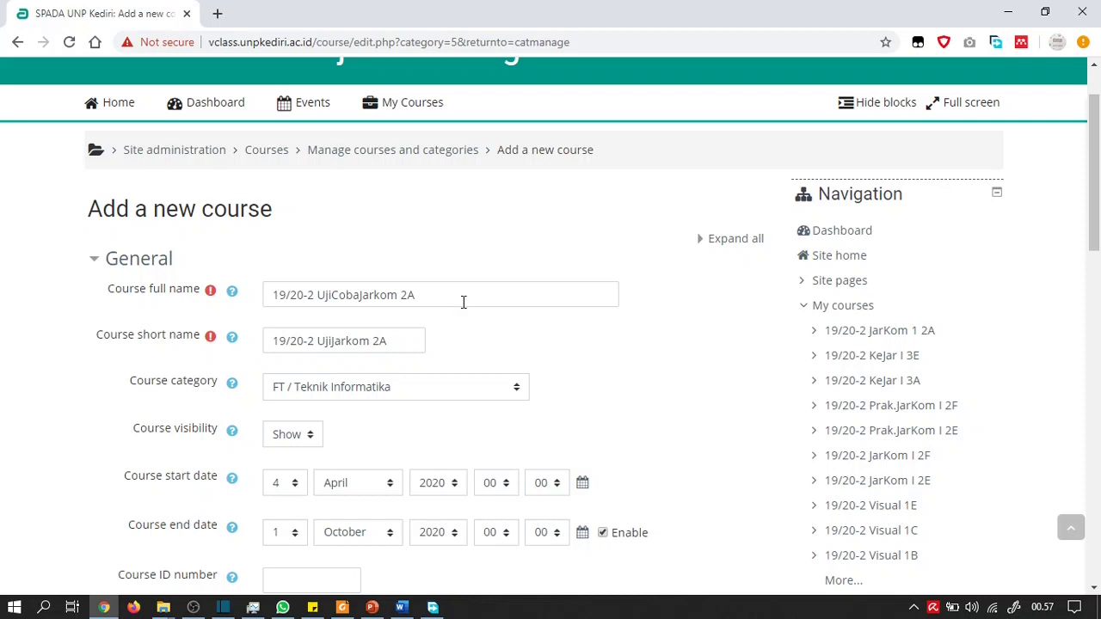
pyautogui.click(462, 299)
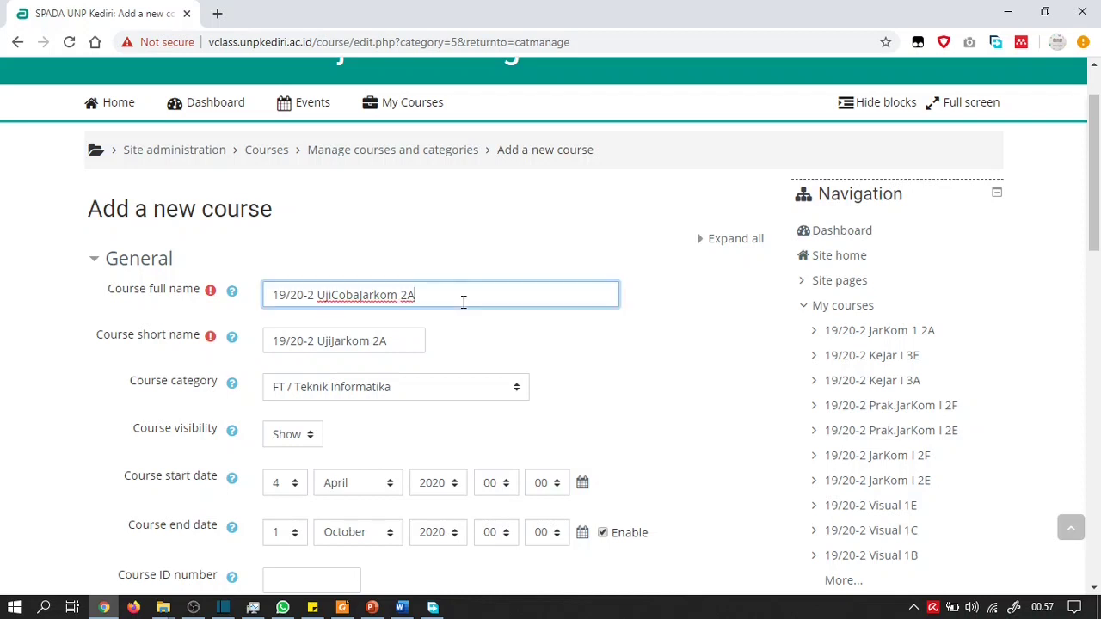
pyautogui.click(415, 337)
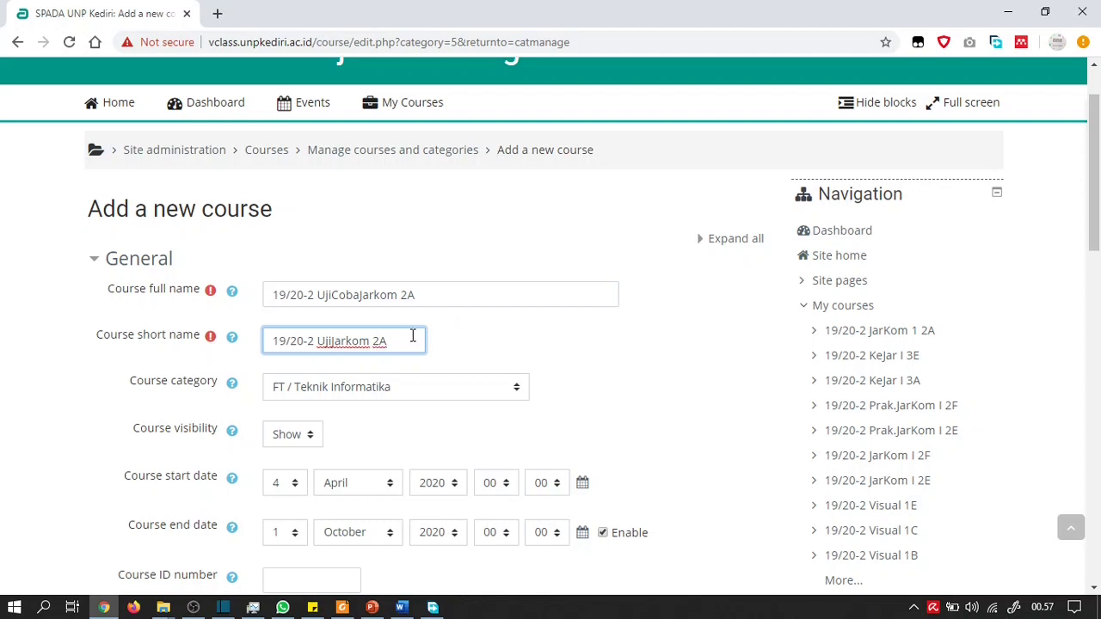
pyautogui.click(470, 346)
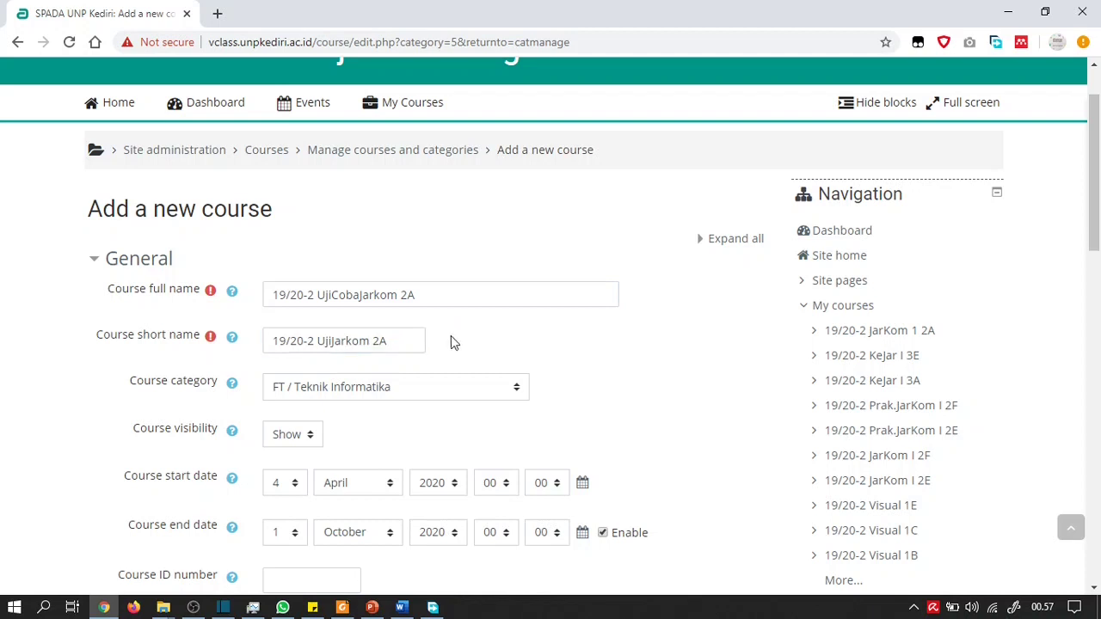
pyautogui.click(391, 338)
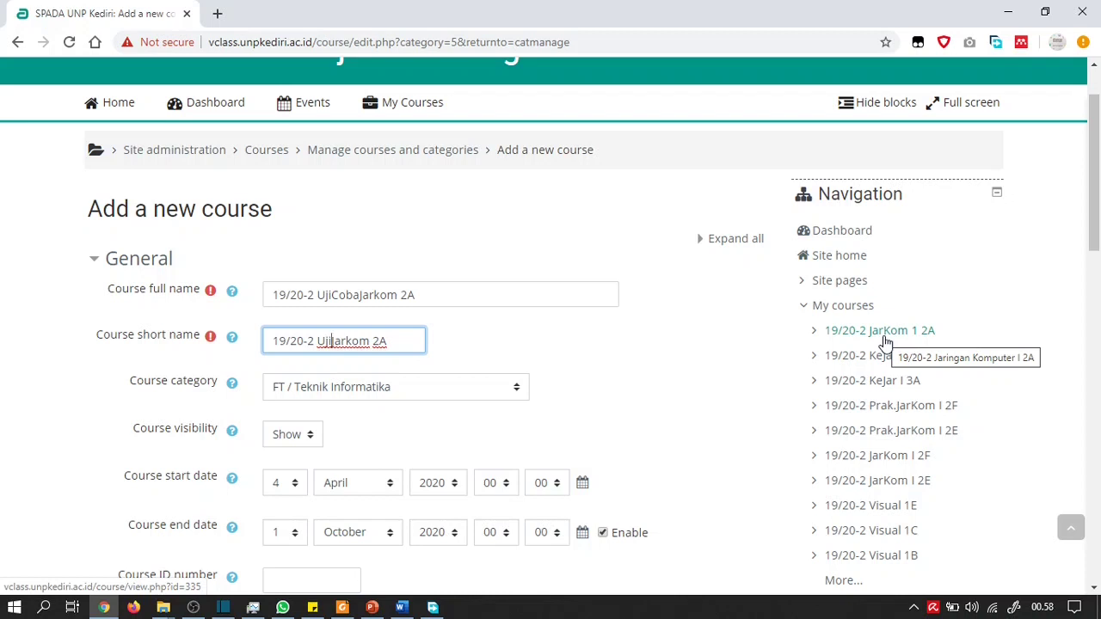
pyautogui.click(486, 348)
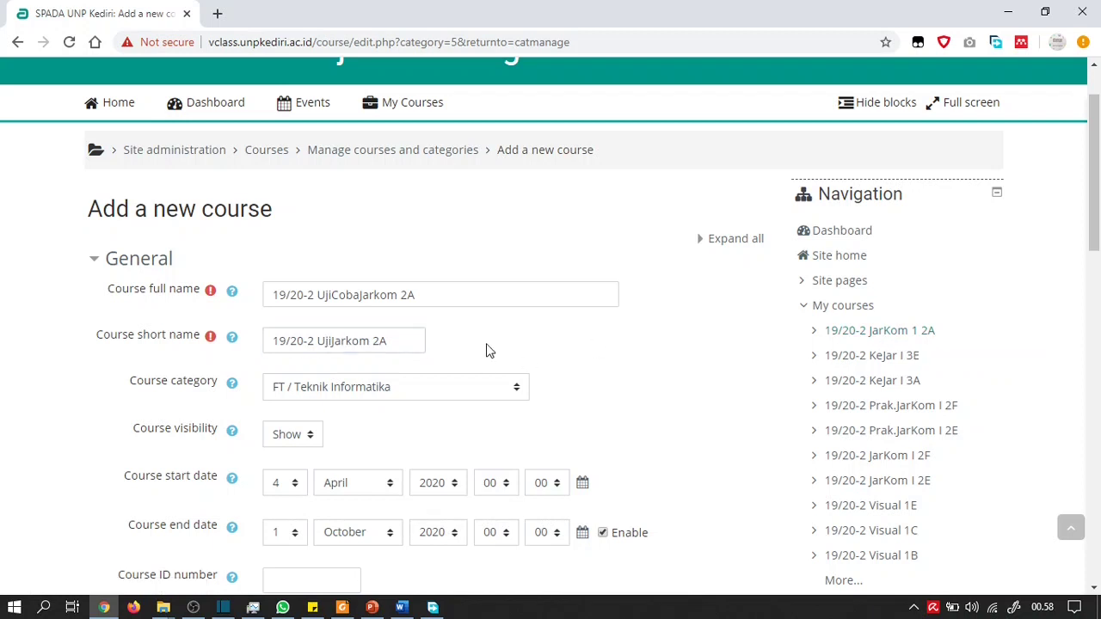
pyautogui.scroll(-2, 486, 348)
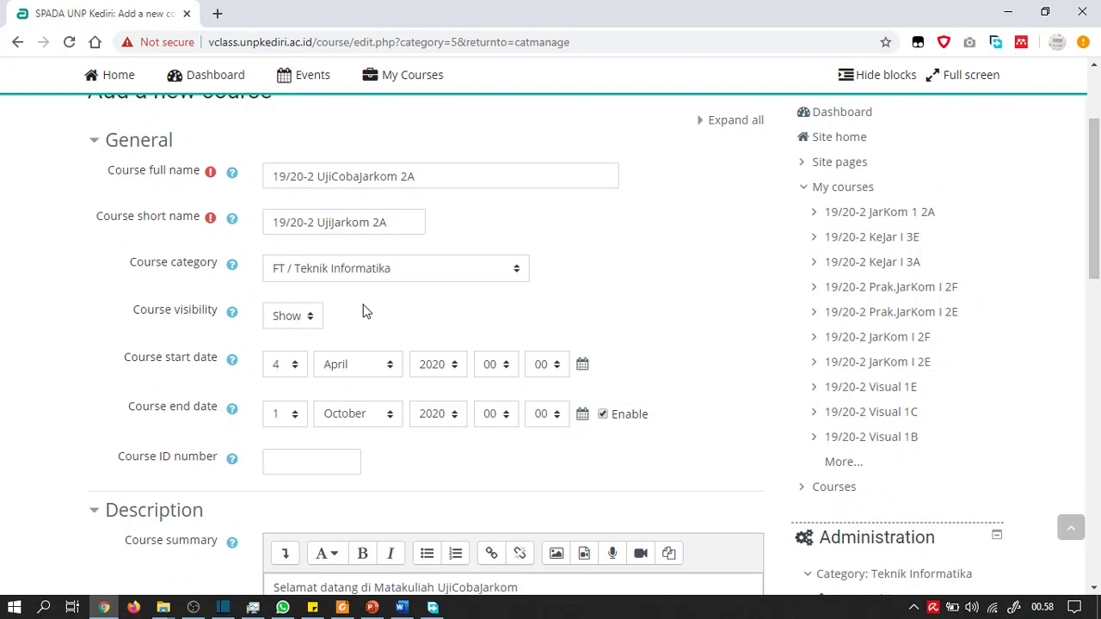
pyautogui.scroll(-1, 363, 312)
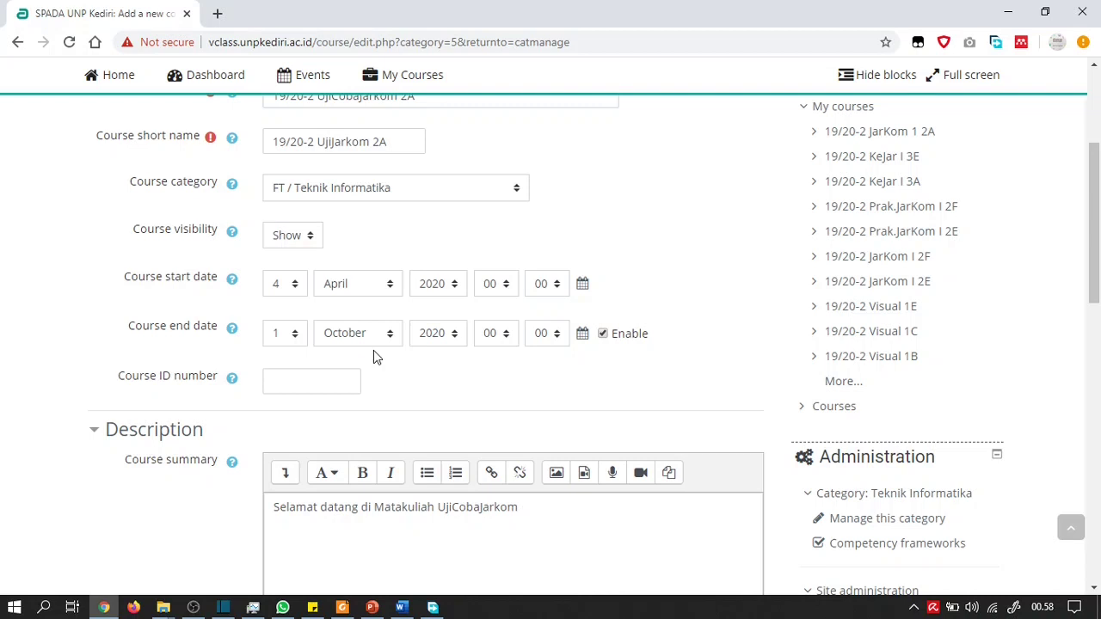
pyautogui.click(330, 377)
pyautogui.write('TIK2020')
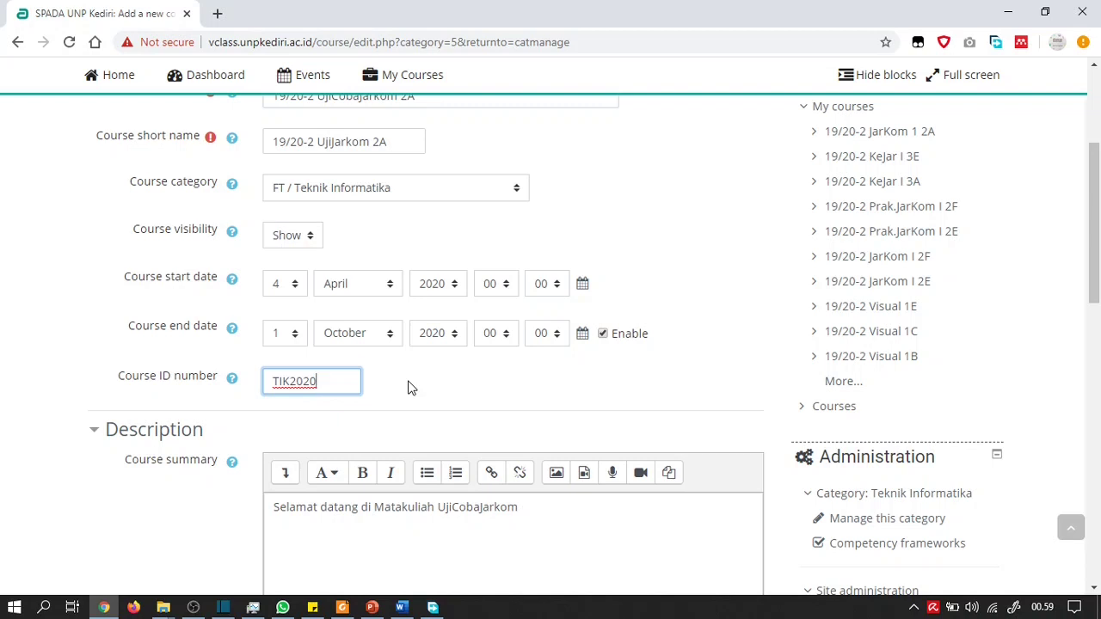
pyautogui.click(389, 144)
pyautogui.doubleClick(389, 145)
pyautogui.moveTo(322, 386); pyautogui.dragTo(268, 384)
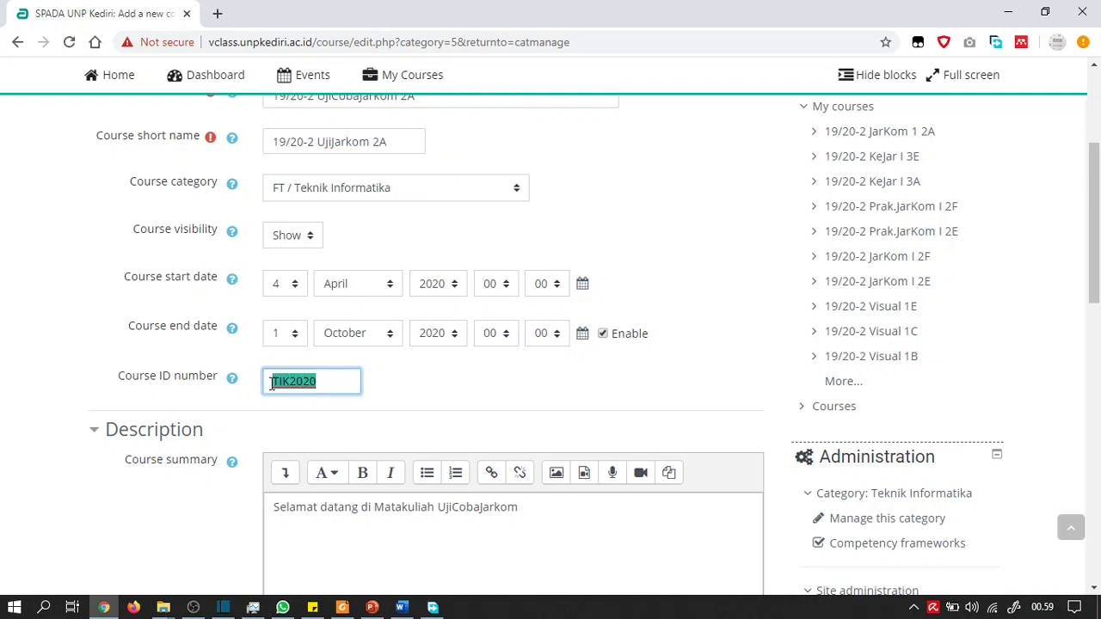
pyautogui.click(356, 379)
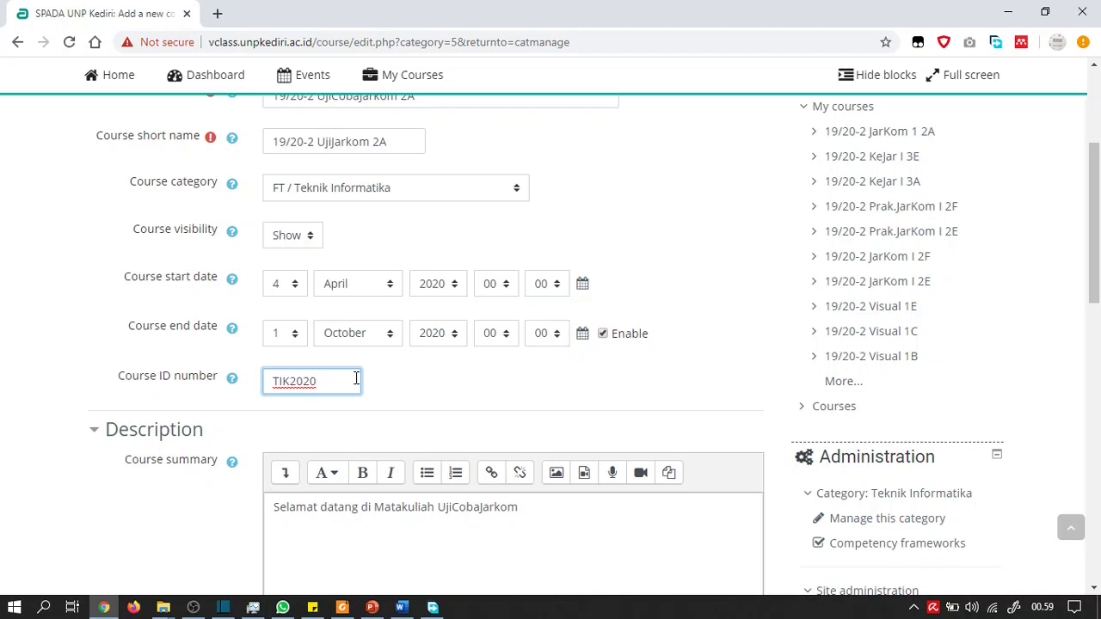
pyautogui.press('BackSpace')
pyautogui.press('BackSpace')
pyautogui.press('BackSpace')
pyautogui.press('BackSpace')
pyautogui.press('BackSpace')
pyautogui.press('BackSpace')
# Start a new line after the welcome line in the Course summary
pyautogui.scroll(-2, 357, 379)
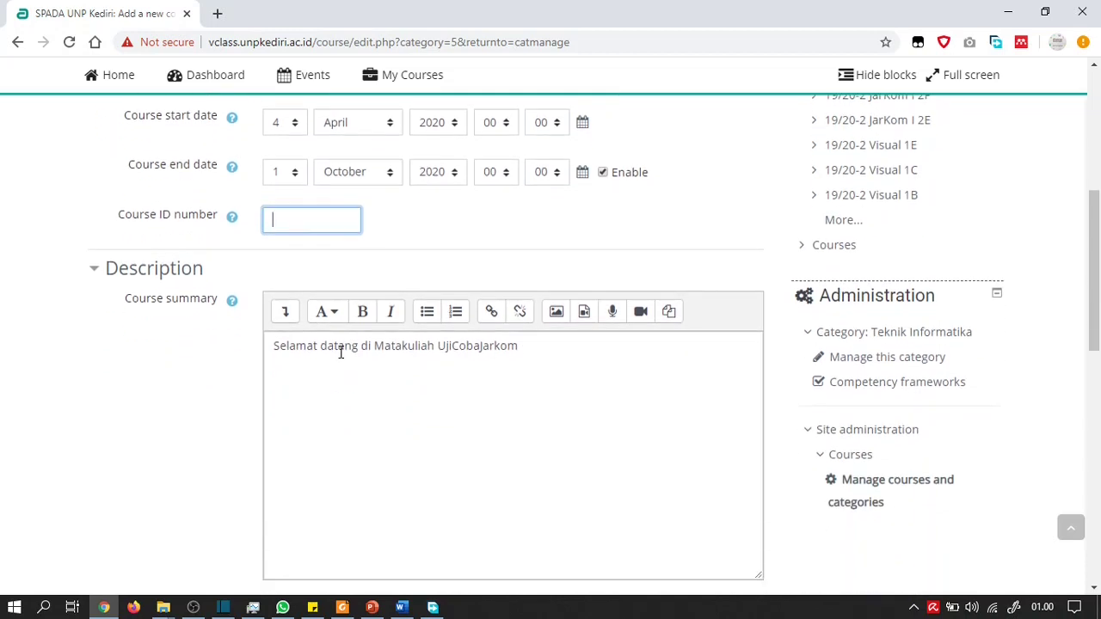
pyautogui.scroll(-1, 340, 352)
pyautogui.click(549, 275)
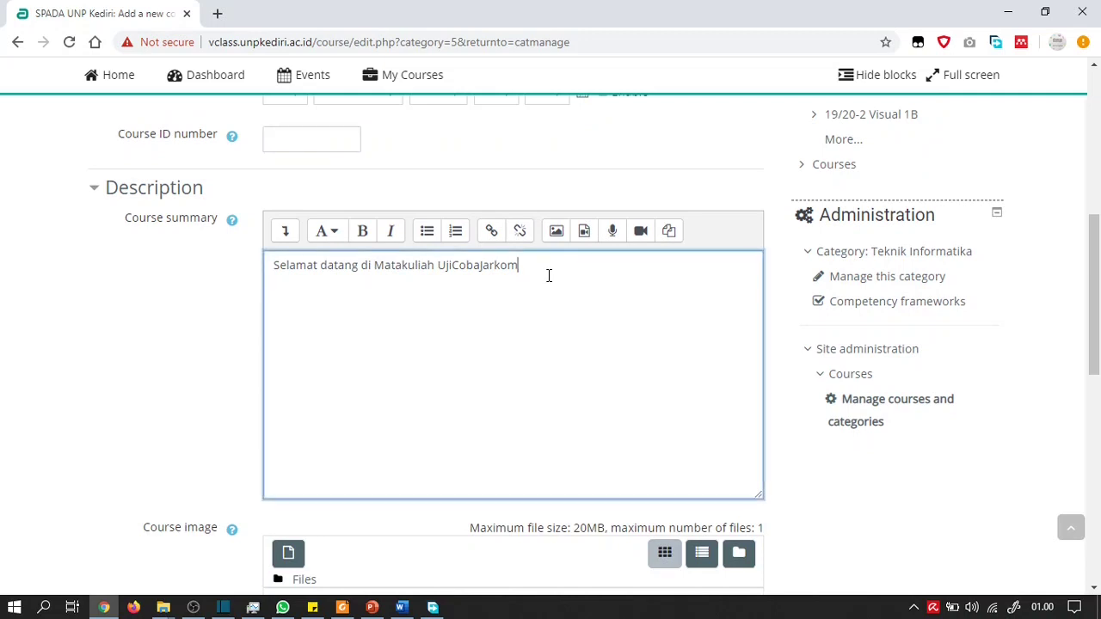
pyautogui.moveTo(549, 275); pyautogui.dragTo(272, 267)
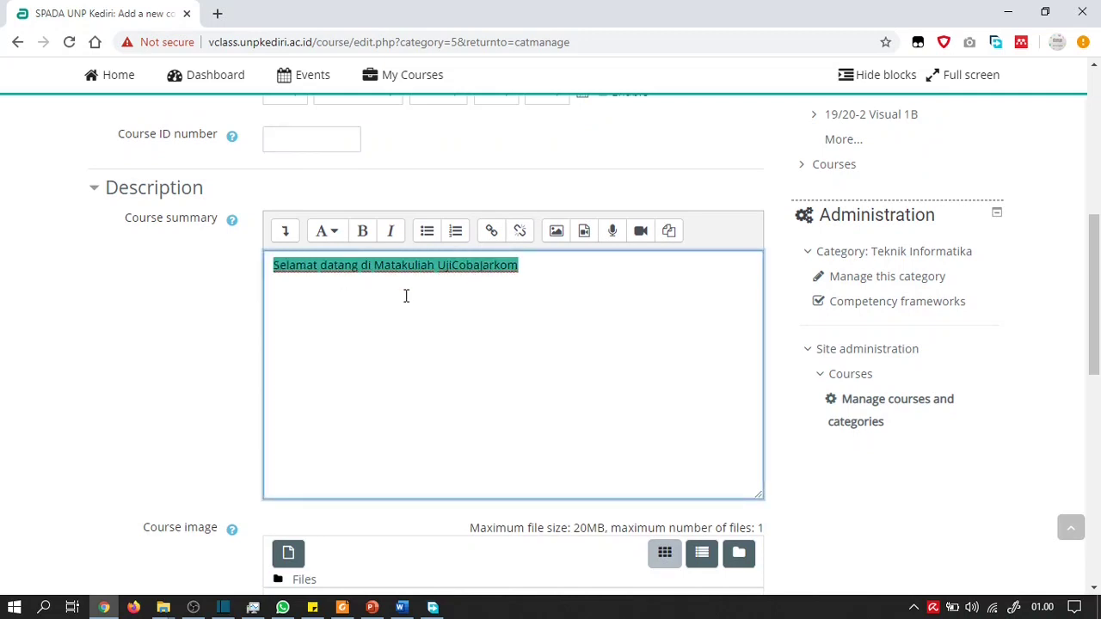
pyautogui.click(575, 287)
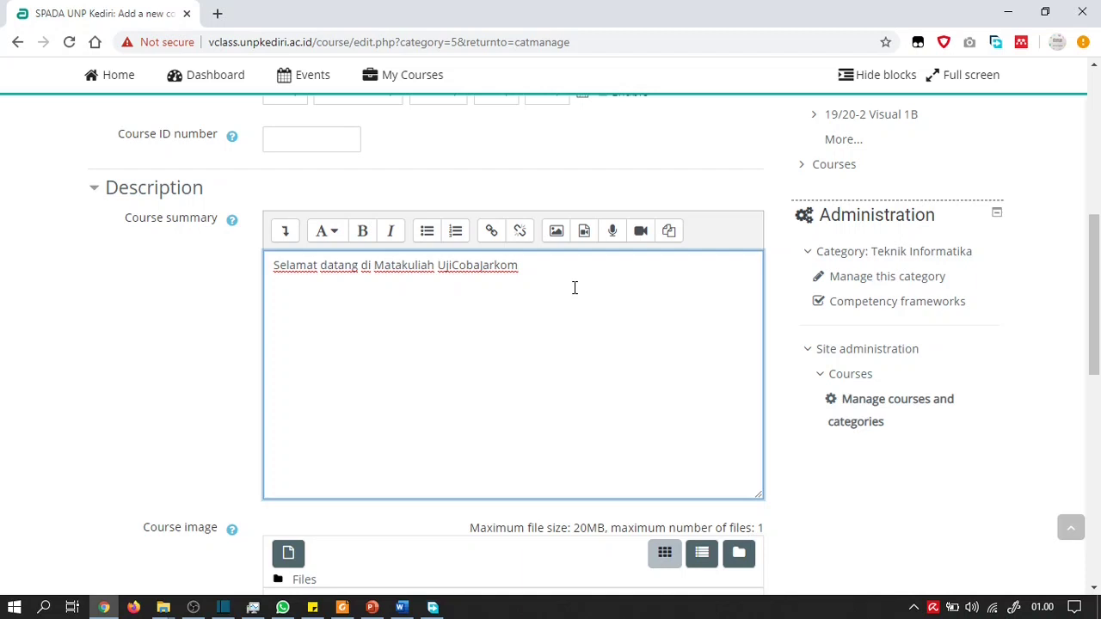
pyautogui.press('Return')
# Type 'Dalam mata kuliah ini kita akan mempelajari tentang jaringan komputer dasar', fixing typos
pyautogui.write('Dalam mata kuliah iani')
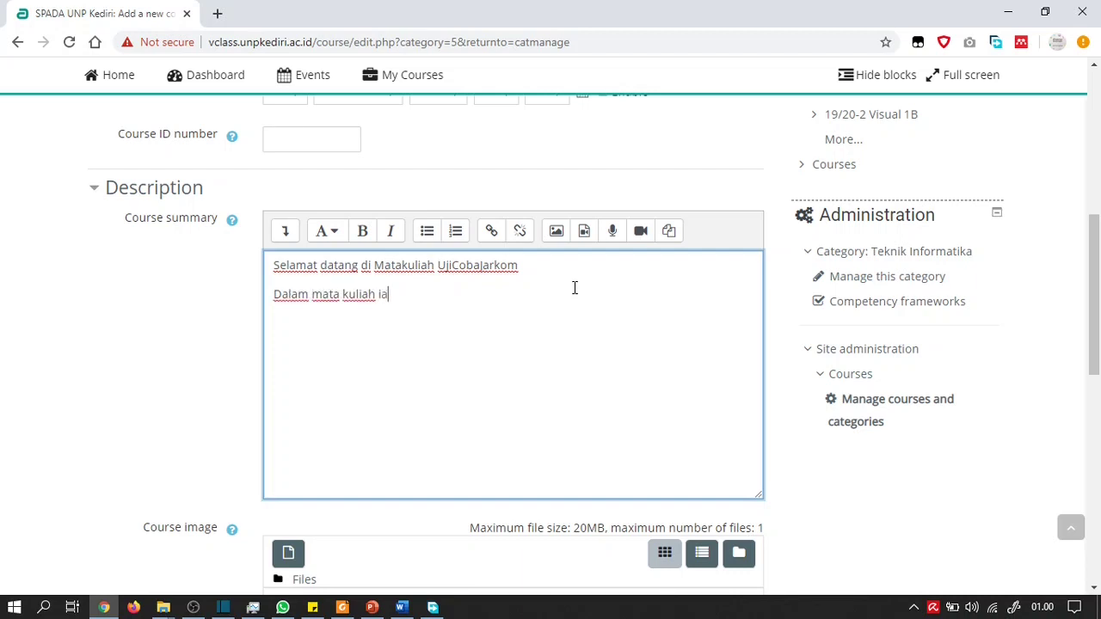
pyautogui.press('BackSpace')
pyautogui.press('BackSpace')
pyautogui.press('BackSpace')
pyautogui.write('ini')
pyautogui.press('BackSpace')
pyautogui.press('BackSpace')
pyautogui.press('BackSpace')
pyautogui.press('BackSpace')
pyautogui.write('ni kita akan mem')
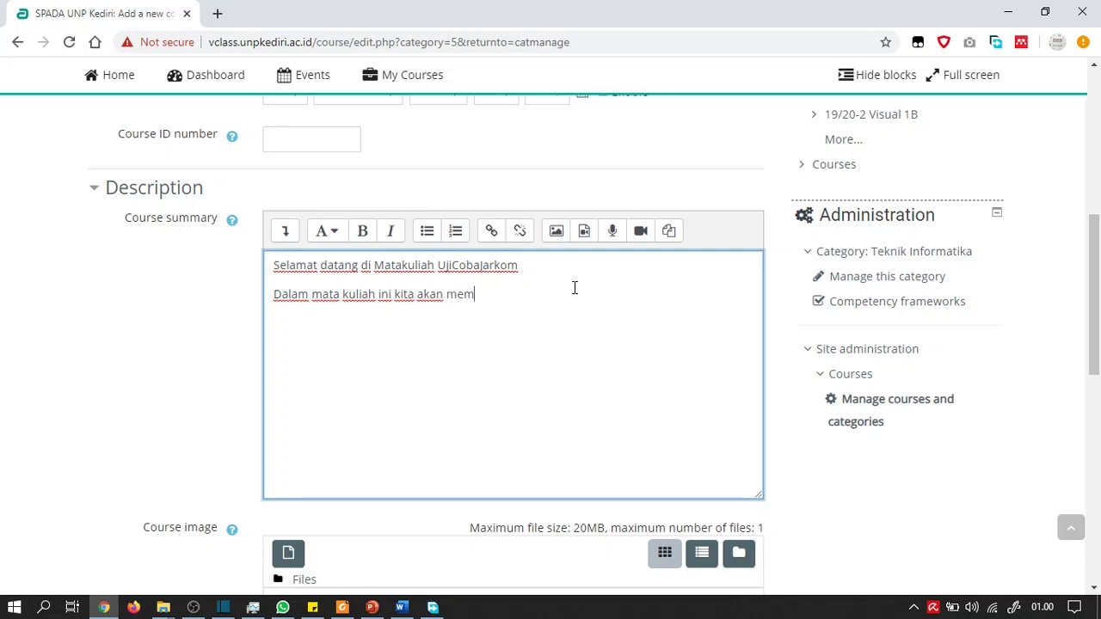
pyautogui.write('pelajari te')
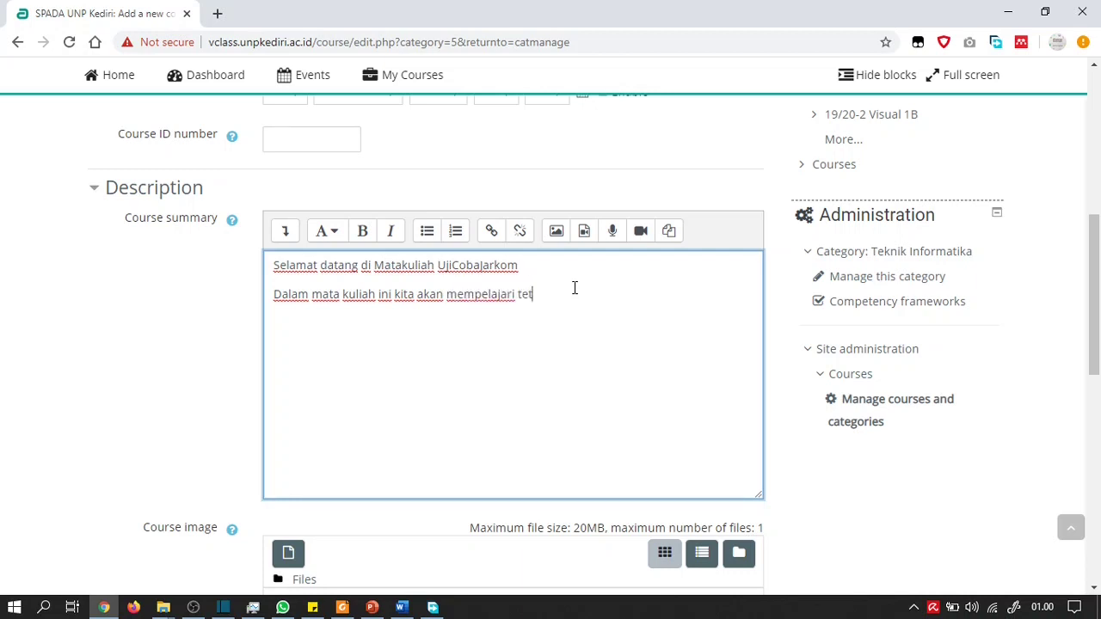
pyautogui.write('ntang jaringn k')
pyautogui.press('BackSpace')
pyautogui.press('BackSpace')
pyautogui.press('BackSpace')
pyautogui.write('an komputer da')
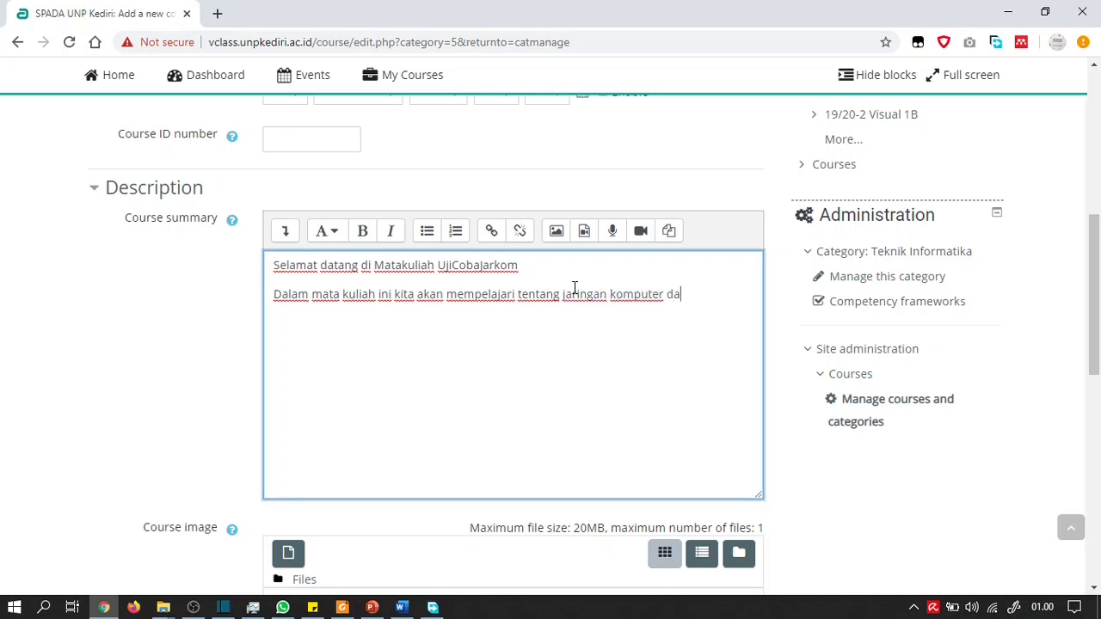
pyautogui.write('sar')
# Open the File picker from the Course image drag-and-drop area
pyautogui.scroll(-2, 203, 237)
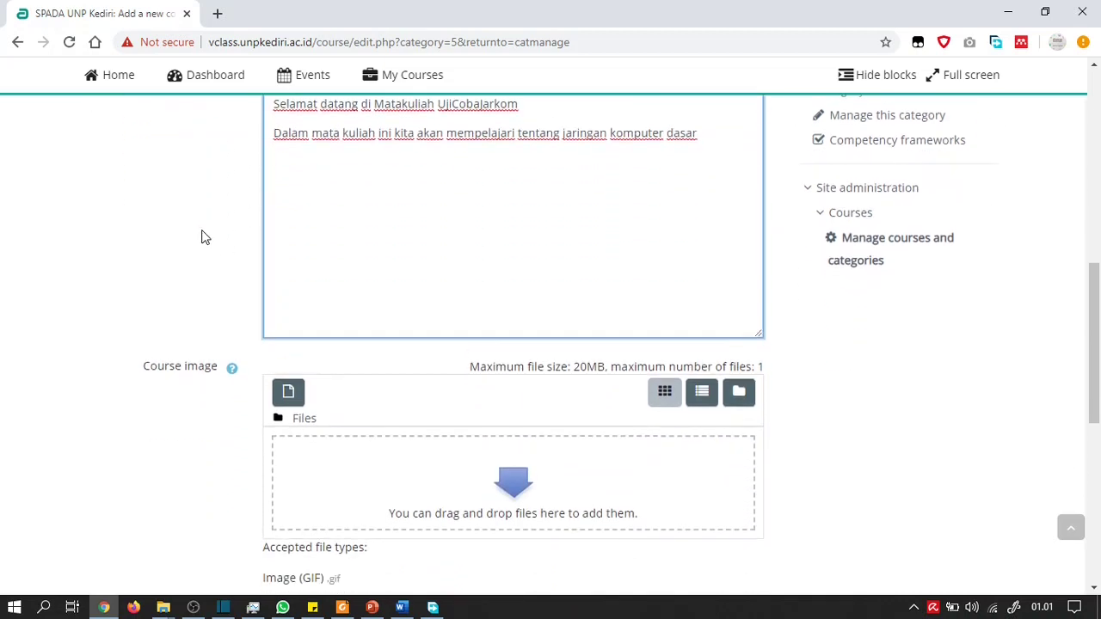
pyautogui.scroll(-1, 203, 237)
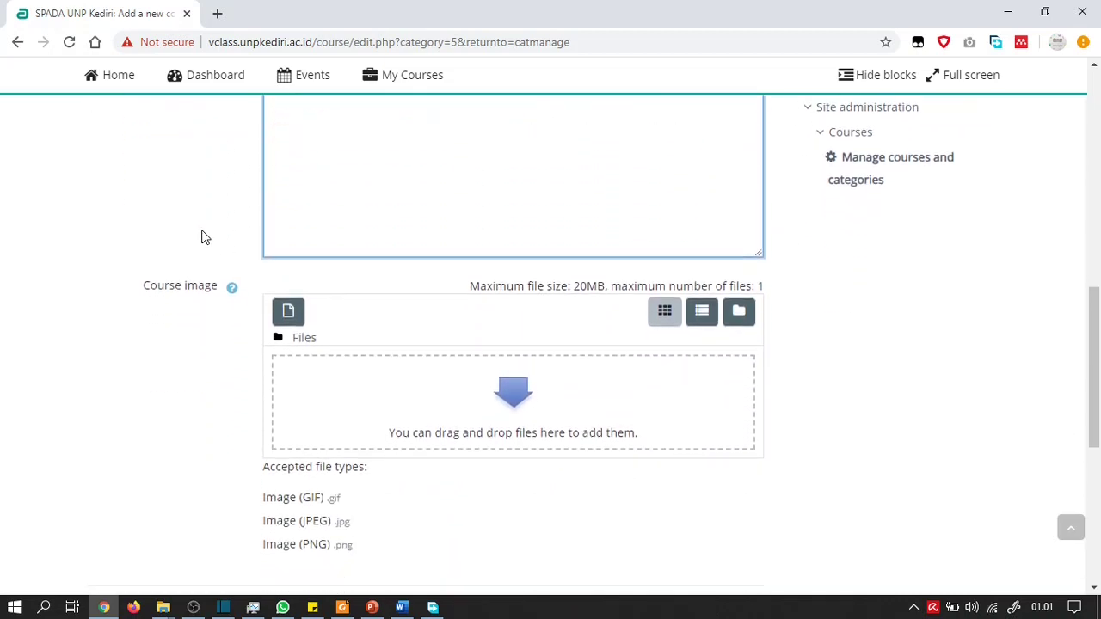
pyautogui.scroll(-1, 203, 236)
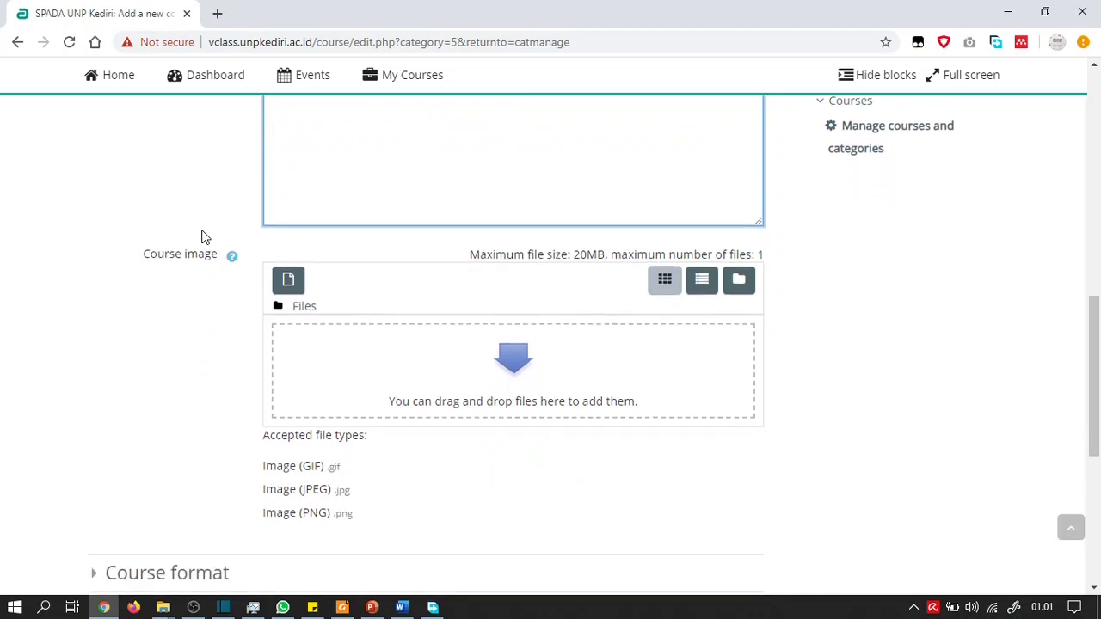
pyautogui.scroll(-1, 203, 237)
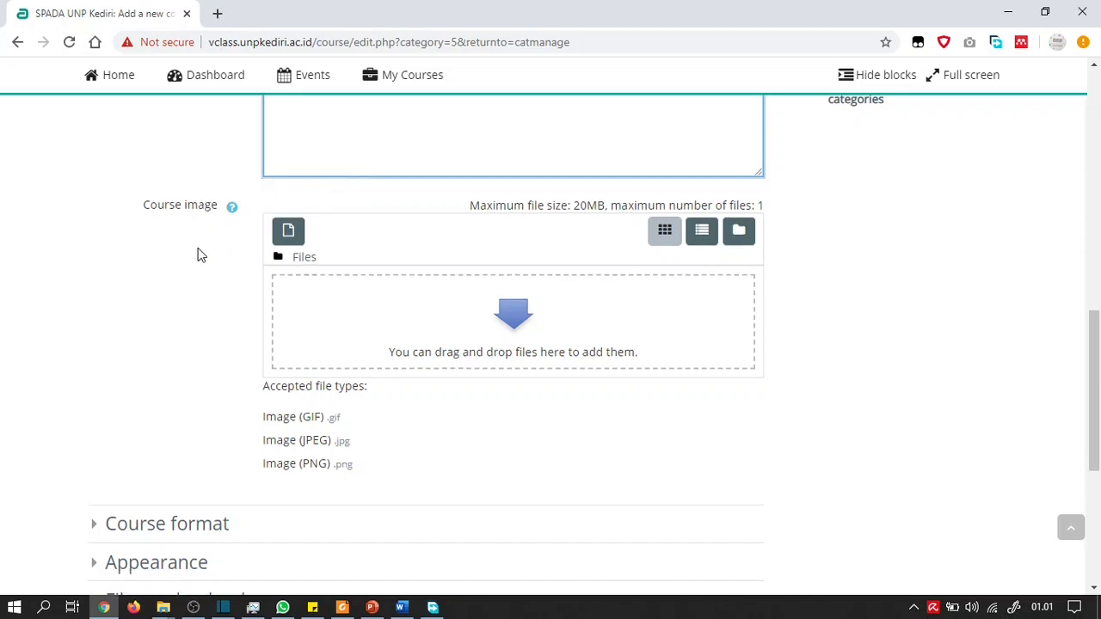
pyautogui.click(516, 327)
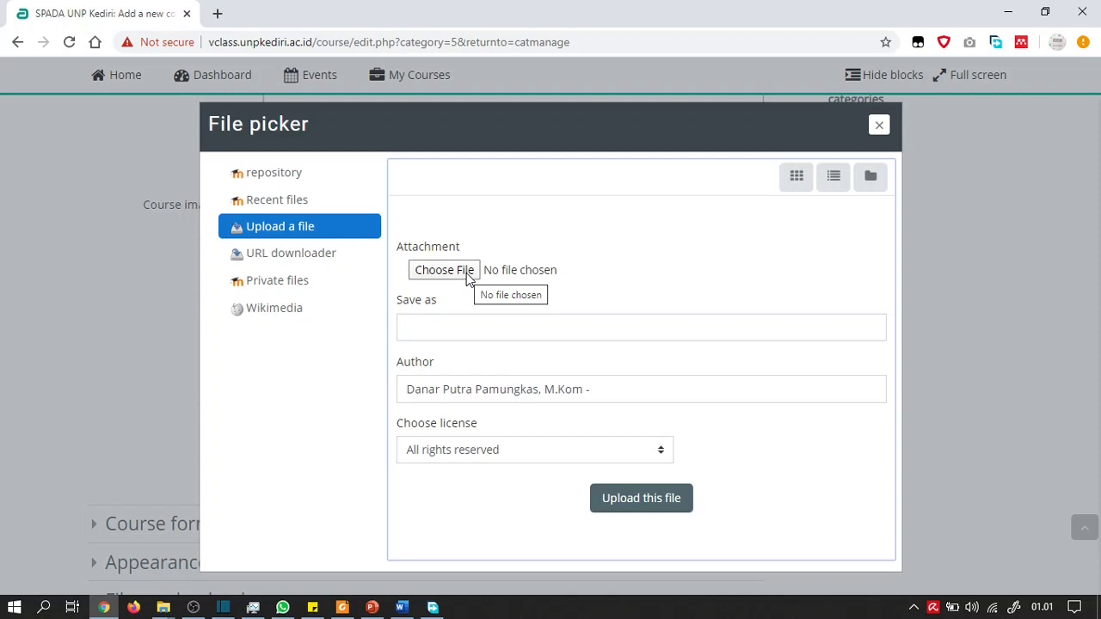
# Choose MatkulUjicoba.jpg from the Pictures folder and upload it as the course image
pyautogui.click(470, 277)
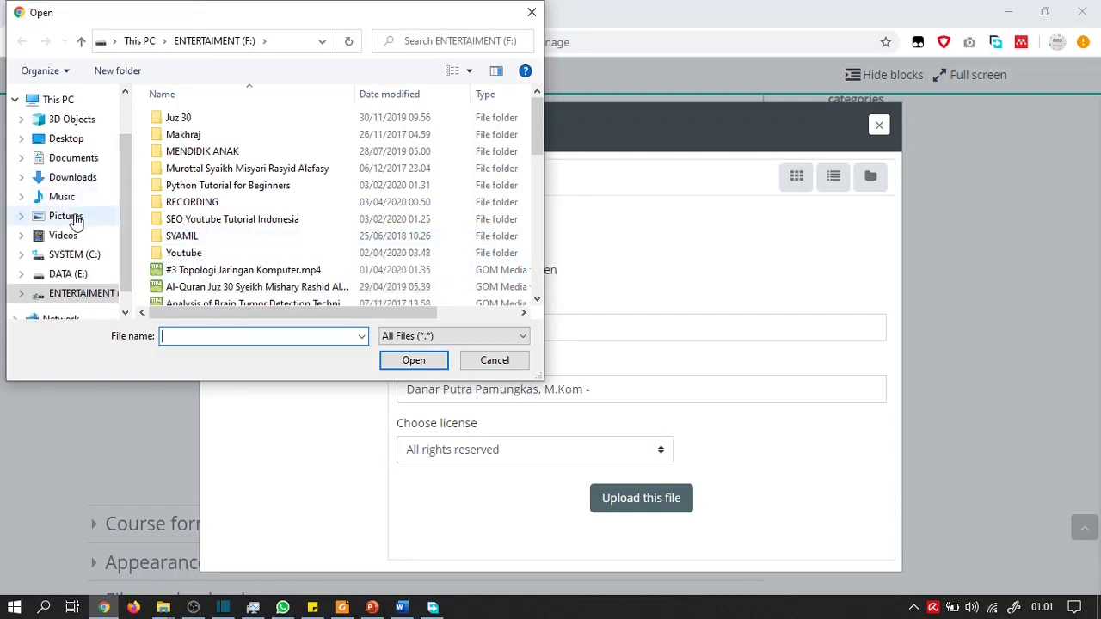
pyautogui.click(73, 218)
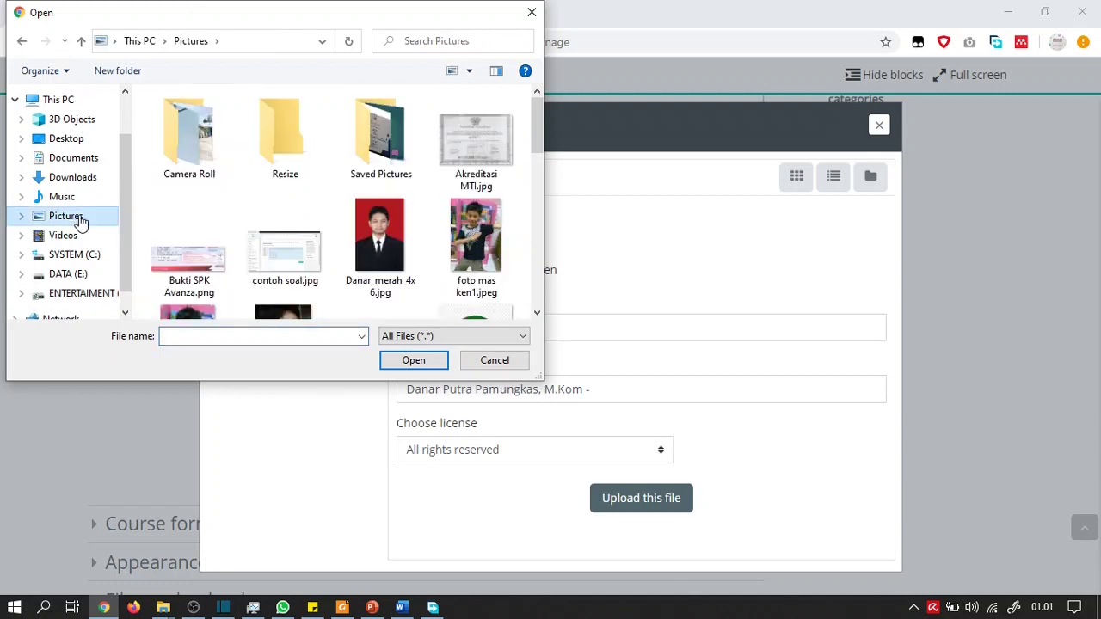
pyautogui.scroll(-3, 280, 204)
pyautogui.scroll(-5, 280, 204)
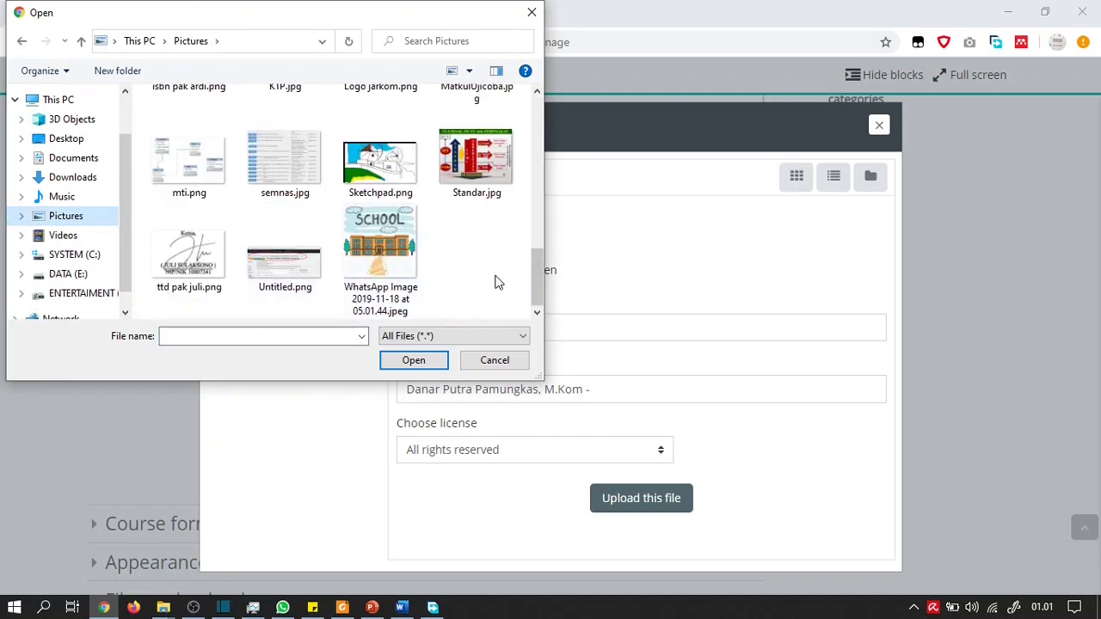
pyautogui.scroll(1, 489, 276)
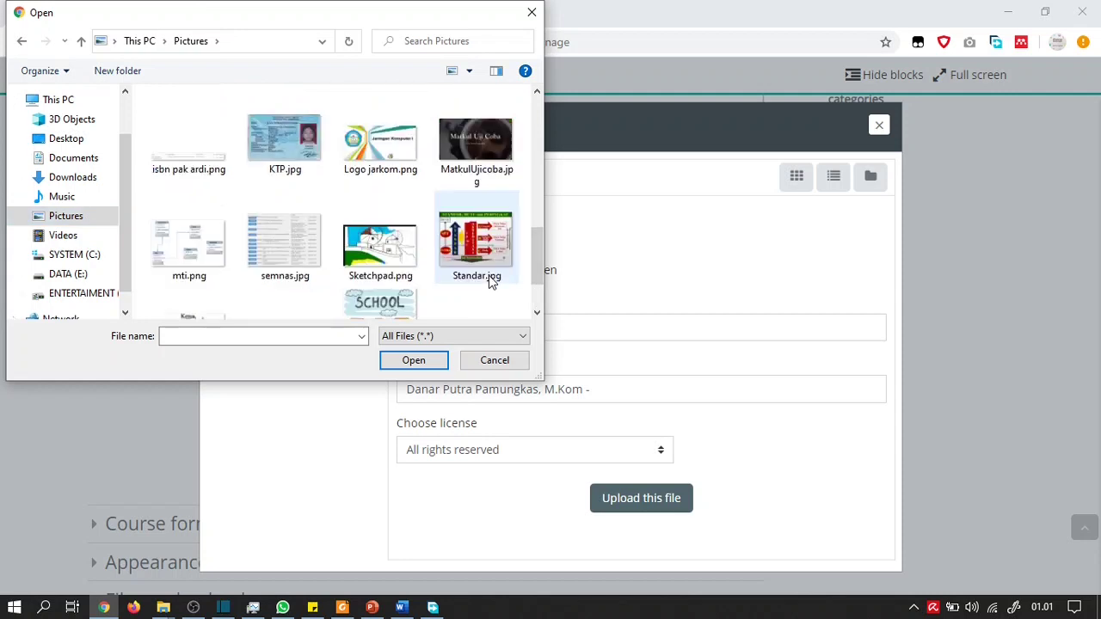
pyautogui.click(472, 153)
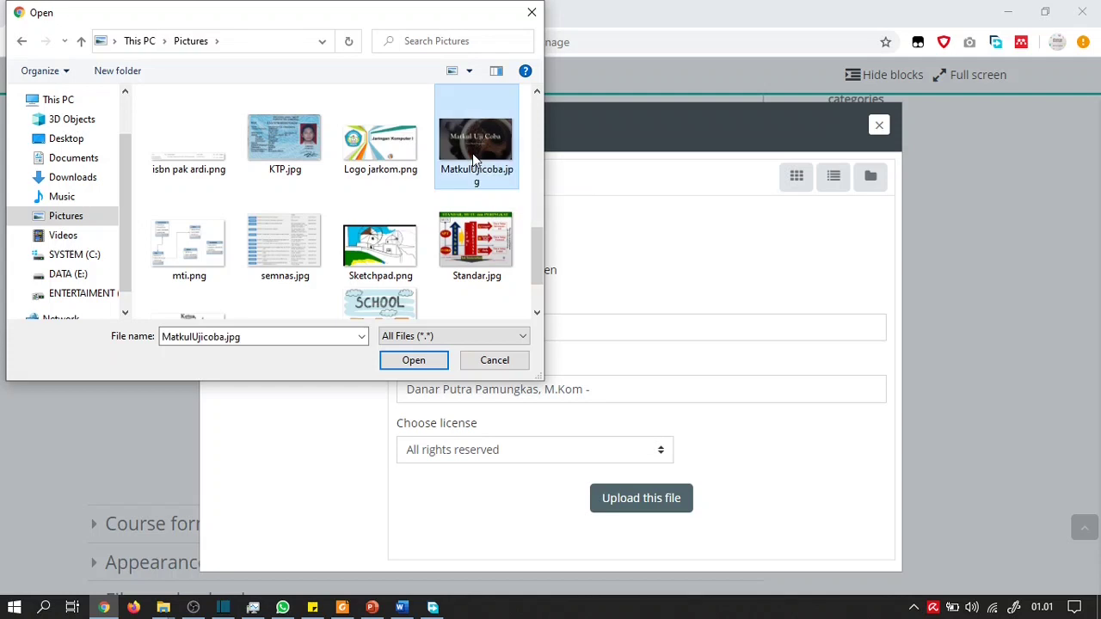
pyautogui.click(411, 360)
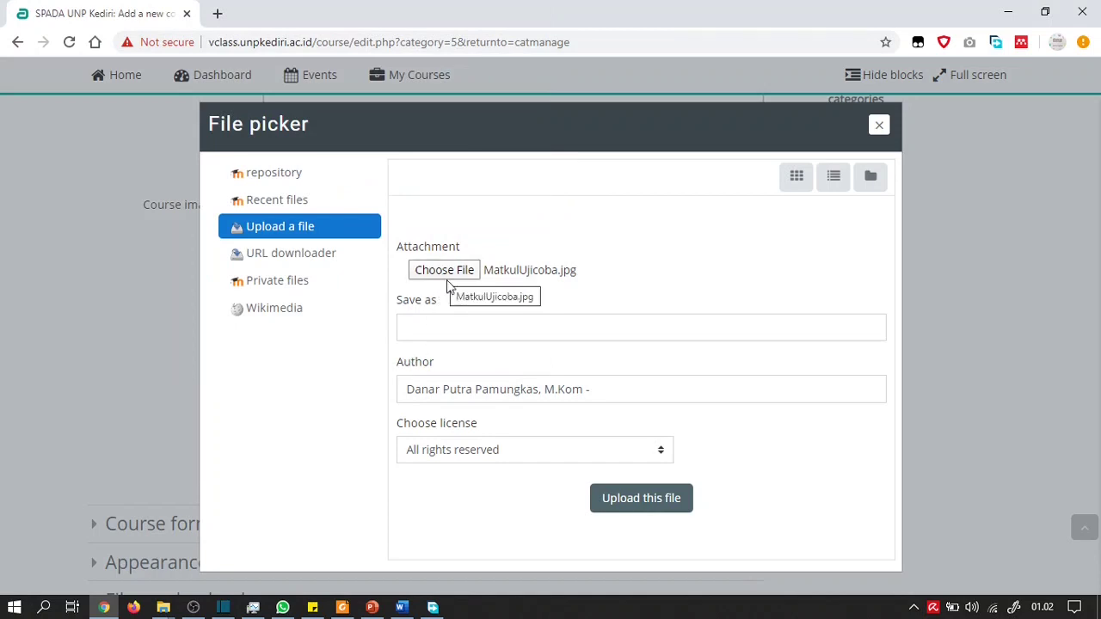
pyautogui.click(626, 502)
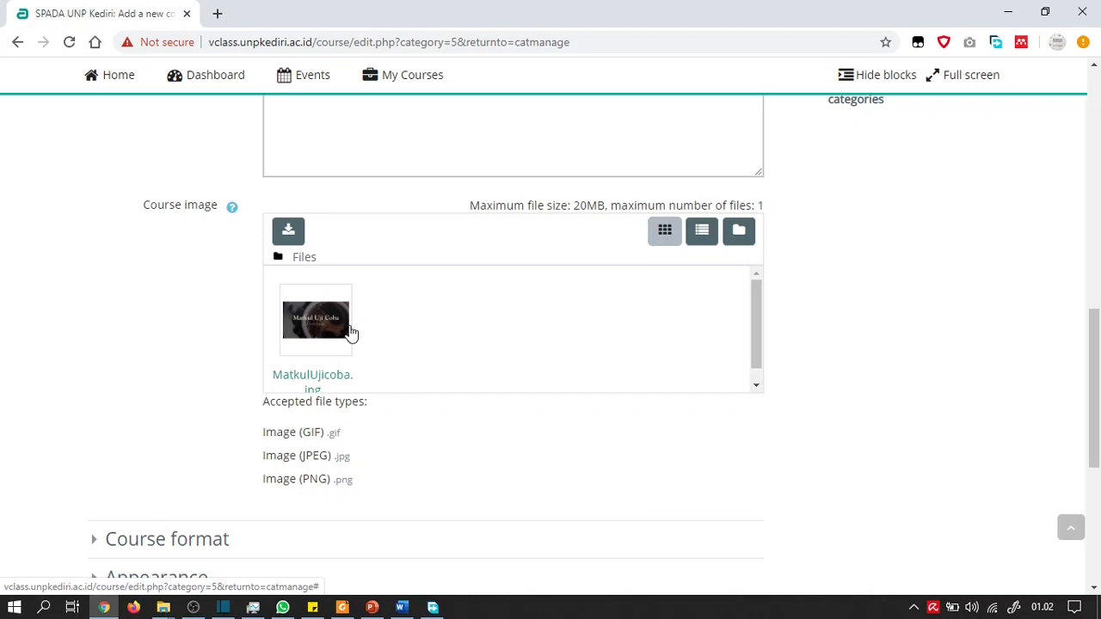
# Expand Course format to show Topics format with 4 sections
pyautogui.scroll(-1, 180, 298)
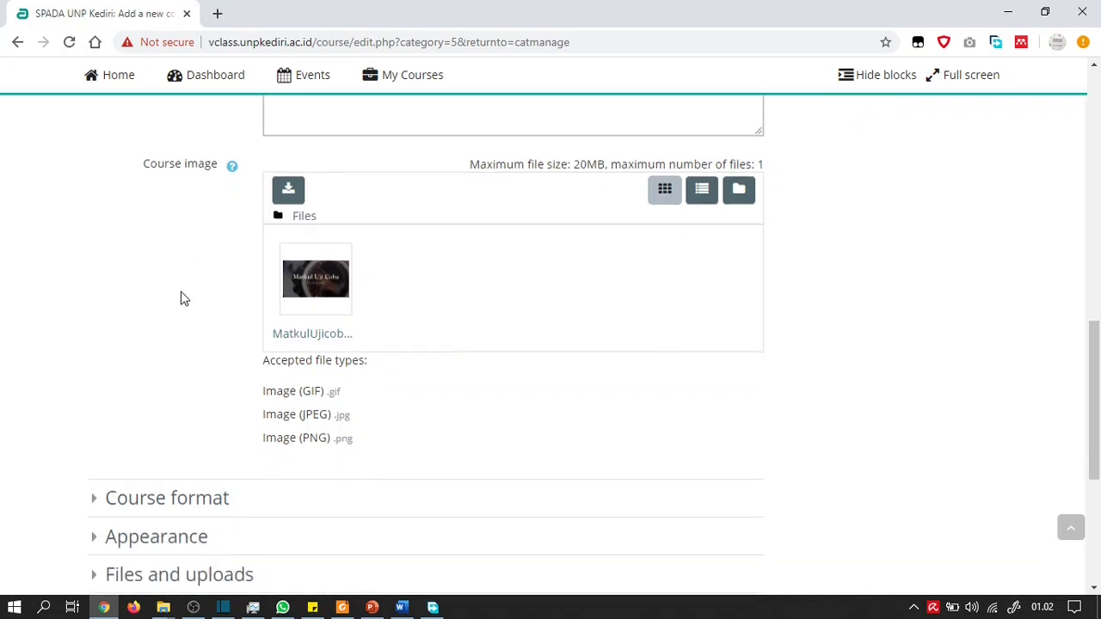
pyautogui.scroll(-2, 181, 299)
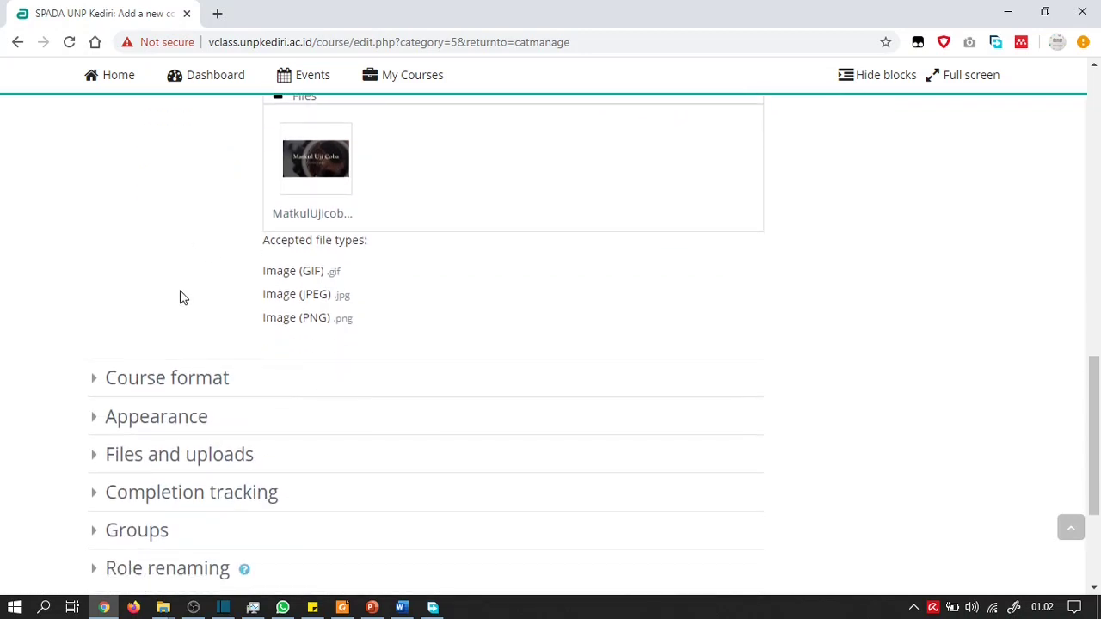
pyautogui.click(94, 387)
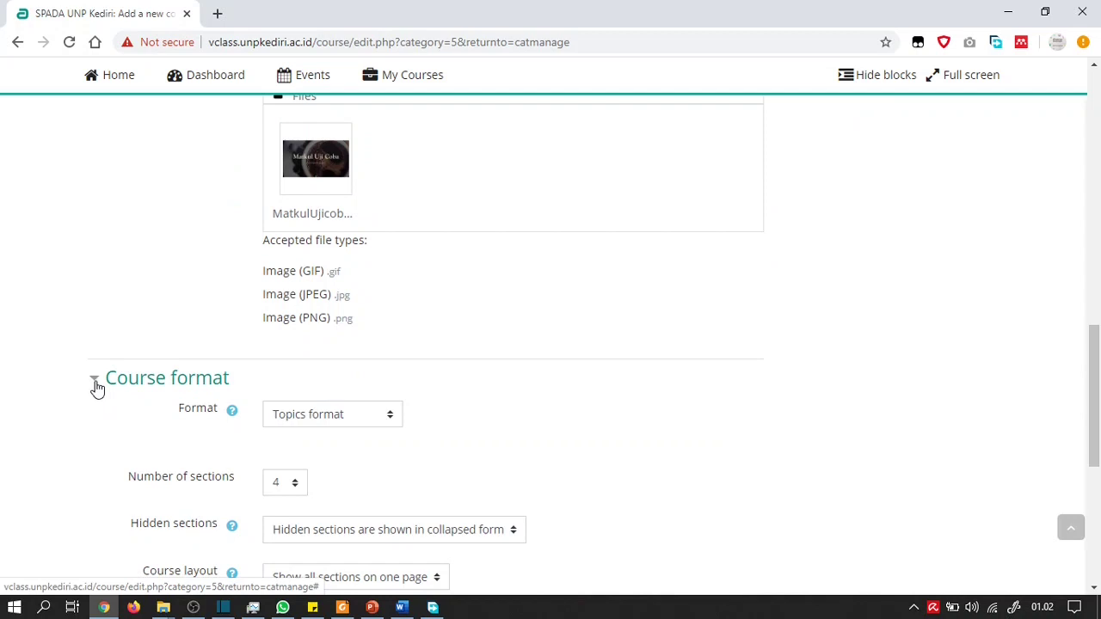
pyautogui.scroll(-2, 97, 389)
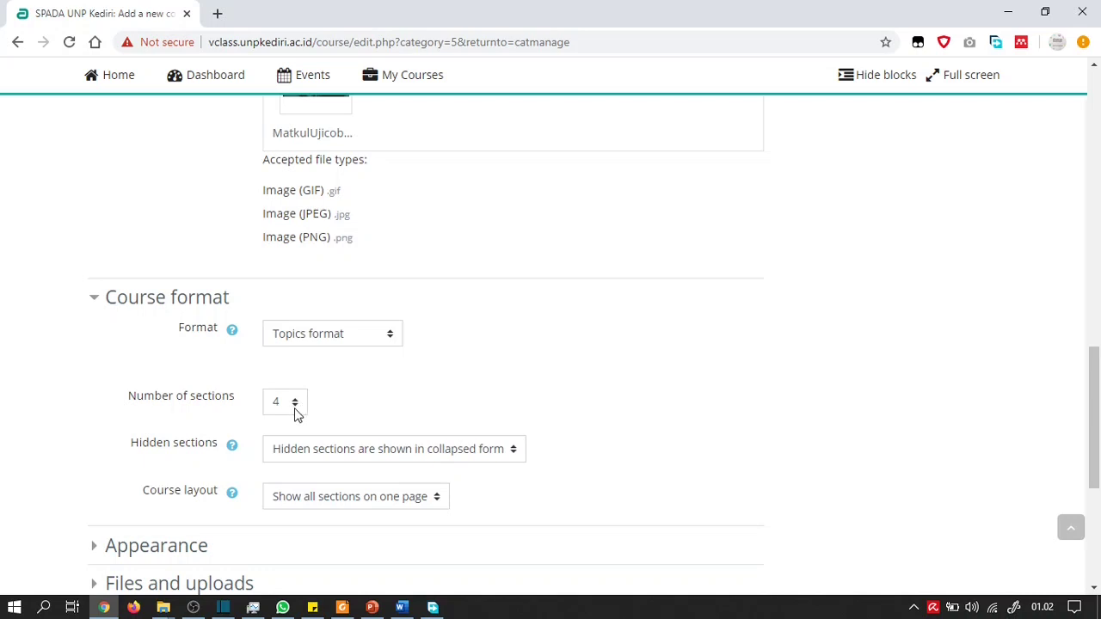
# Set the number of sections to 2 and collapse the Course format settings
pyautogui.click(295, 411)
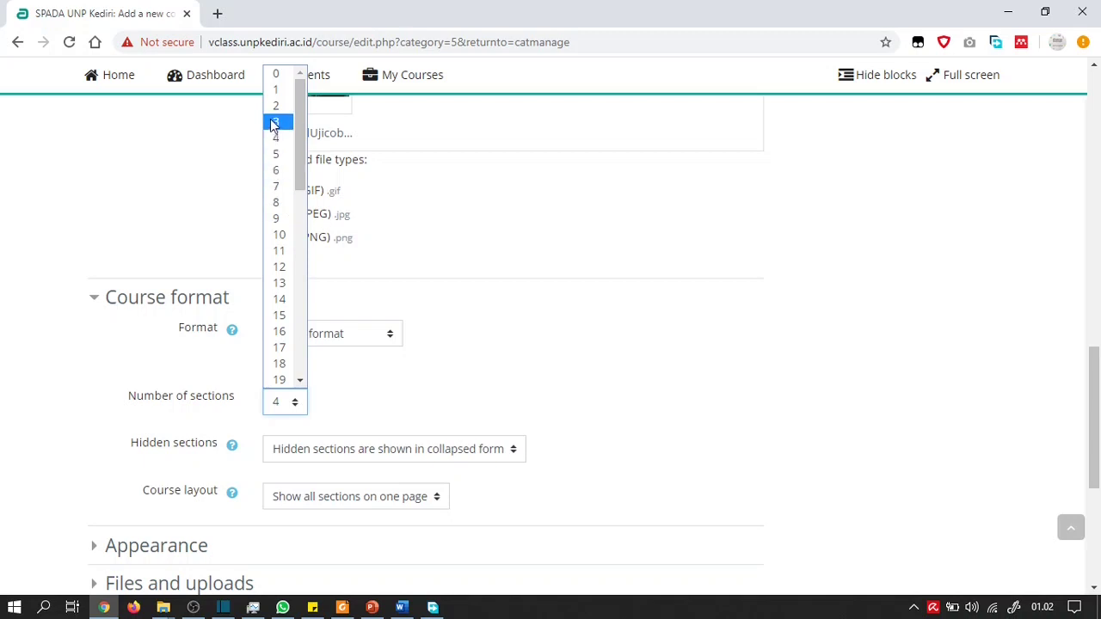
pyautogui.click(276, 106)
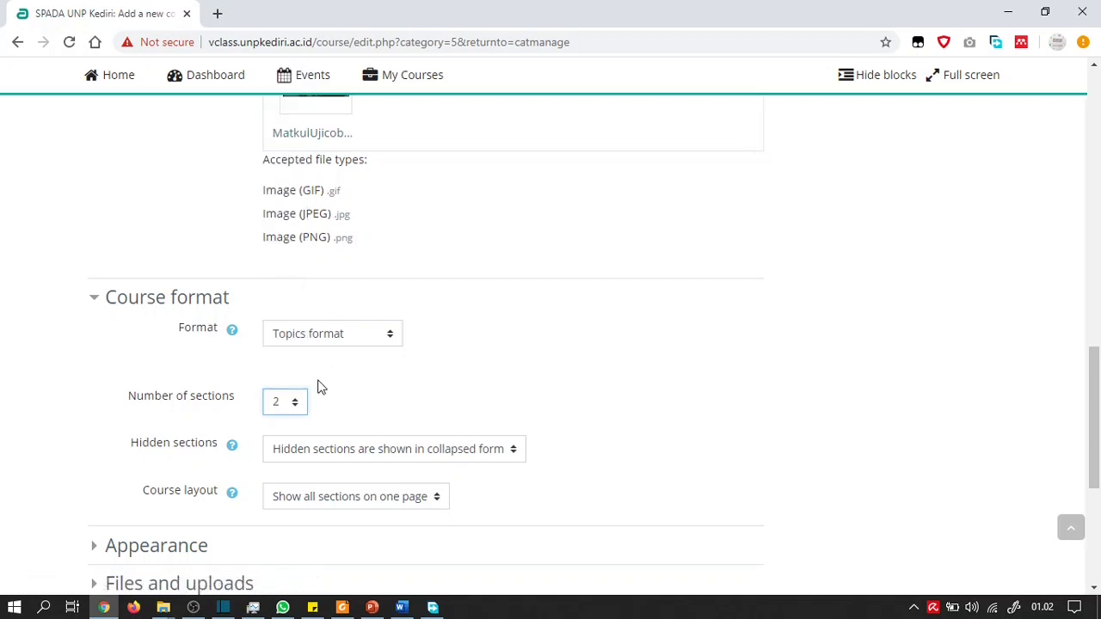
pyautogui.scroll(-1, 314, 390)
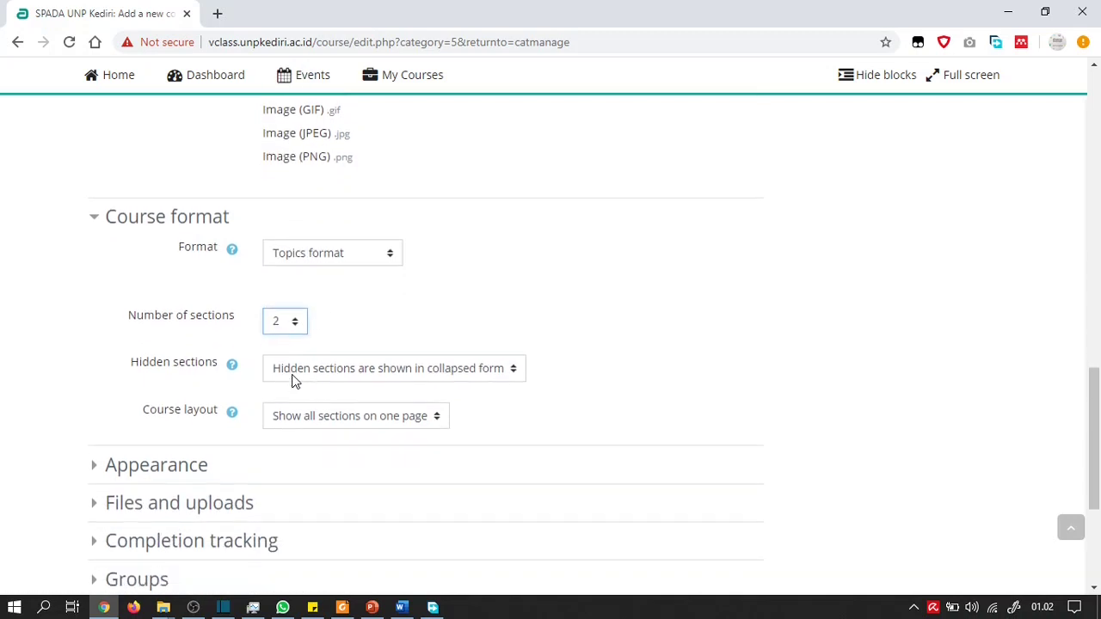
pyautogui.scroll(-1, 446, 384)
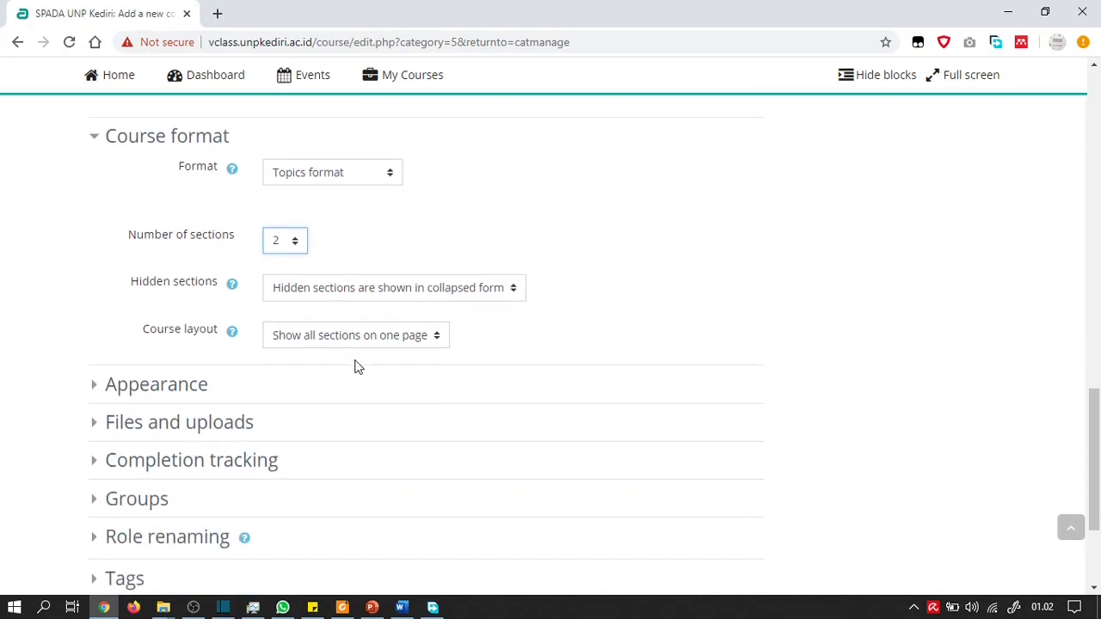
pyautogui.click(98, 146)
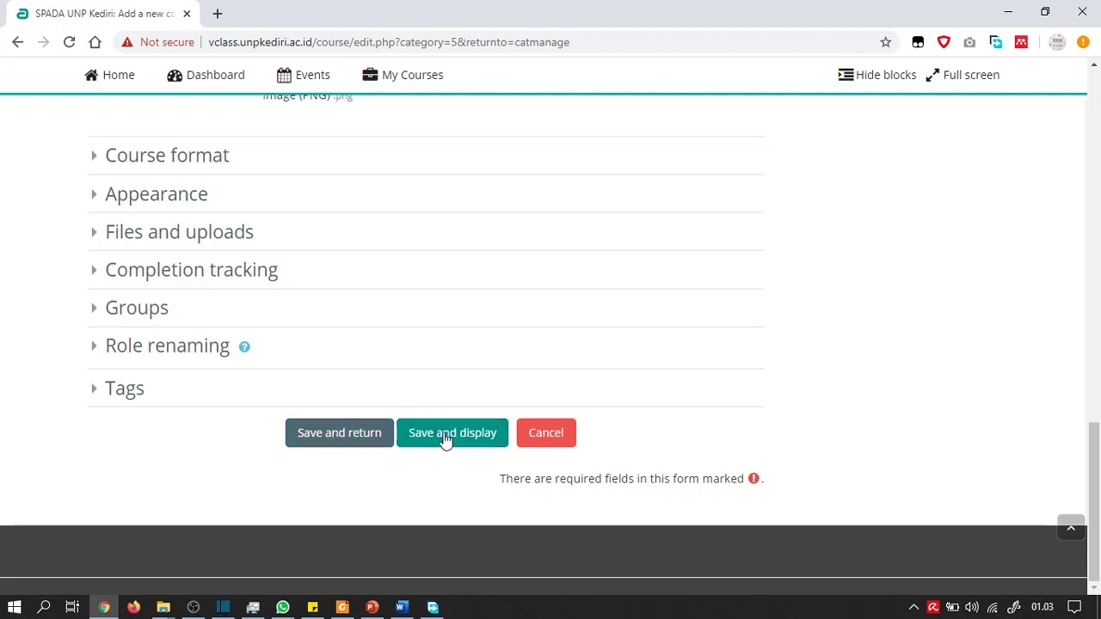
# Save the course 19/20-2 UjiCobaJarkom 2A, view it, then return to the Dashboard
pyautogui.scroll(2, 429, 413)
pyautogui.scroll(-2, 428, 413)
pyautogui.click(435, 434)
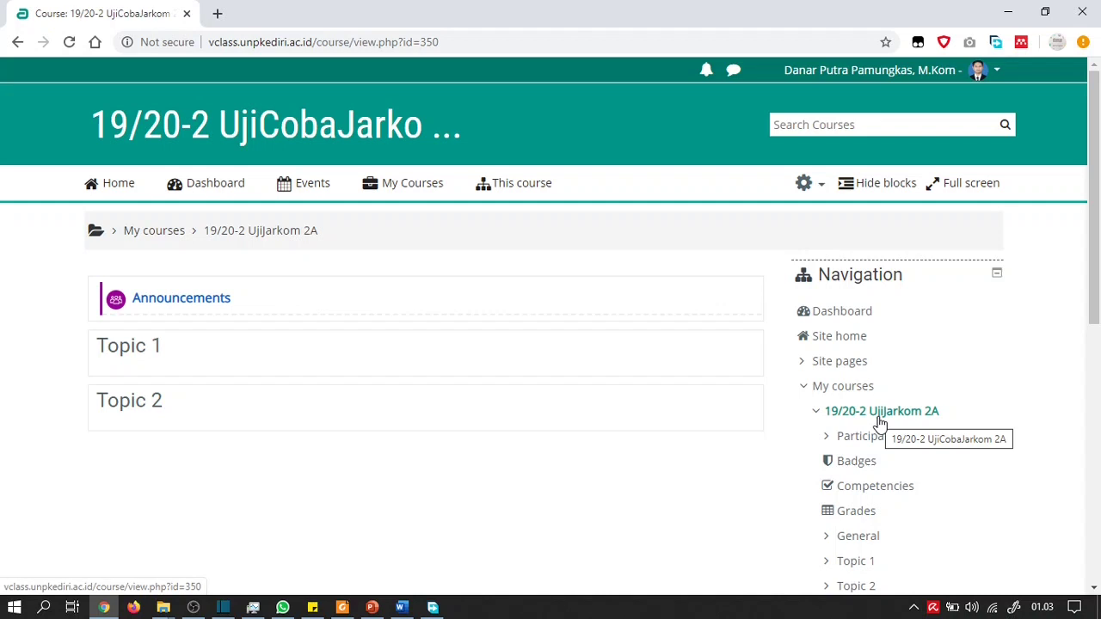
pyautogui.click(225, 193)
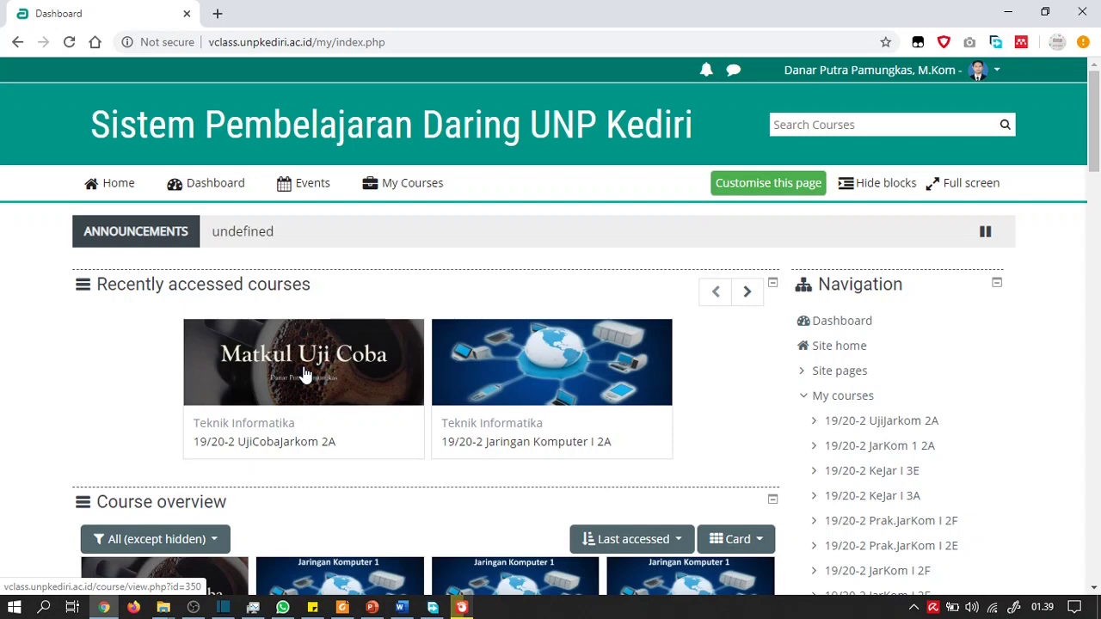
# Open 19/20-2 UjiCobaJarkom 2A from Recently accessed courses and show its administration options
pyautogui.click(284, 446)
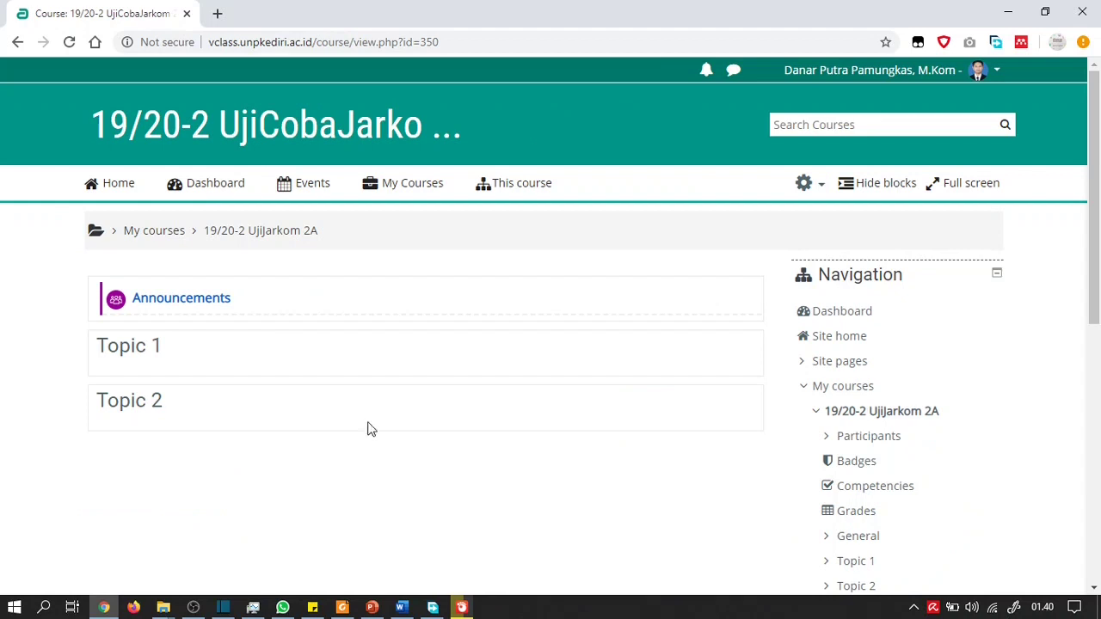
pyautogui.click(822, 191)
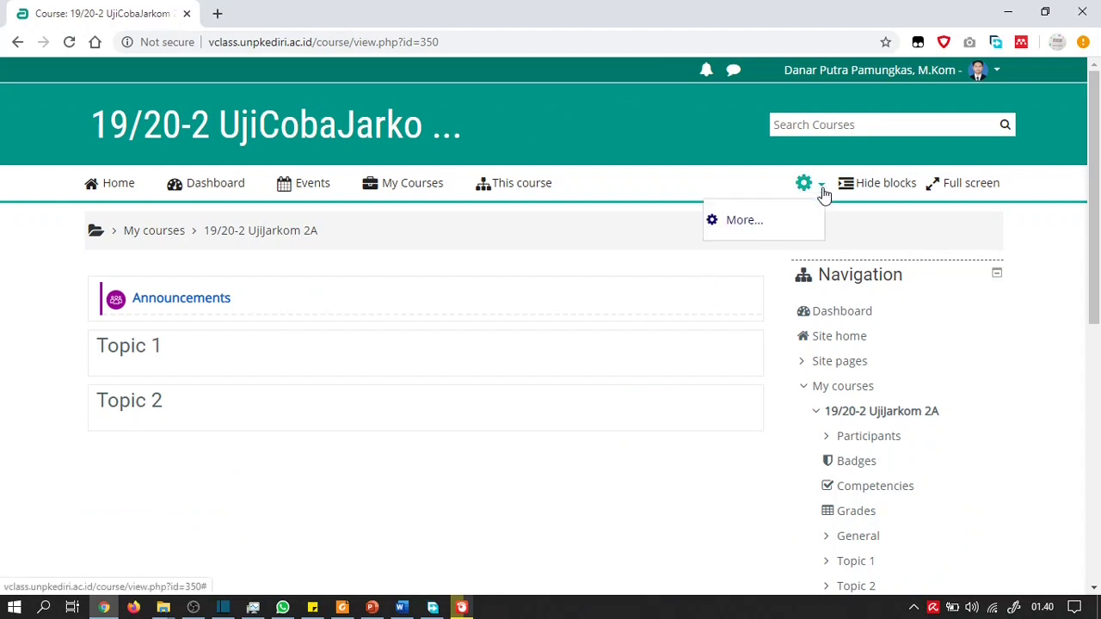